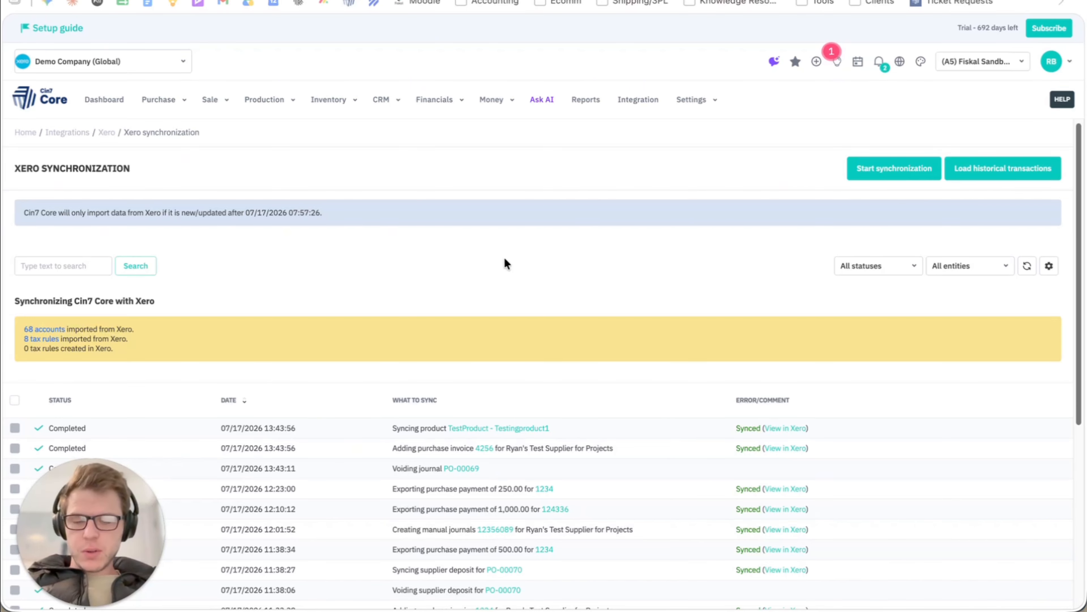
Open the most recent purchase invoice in the Xero sync log in a separate tab and show its invoice details.
scroll(529, 280, "down", 5)
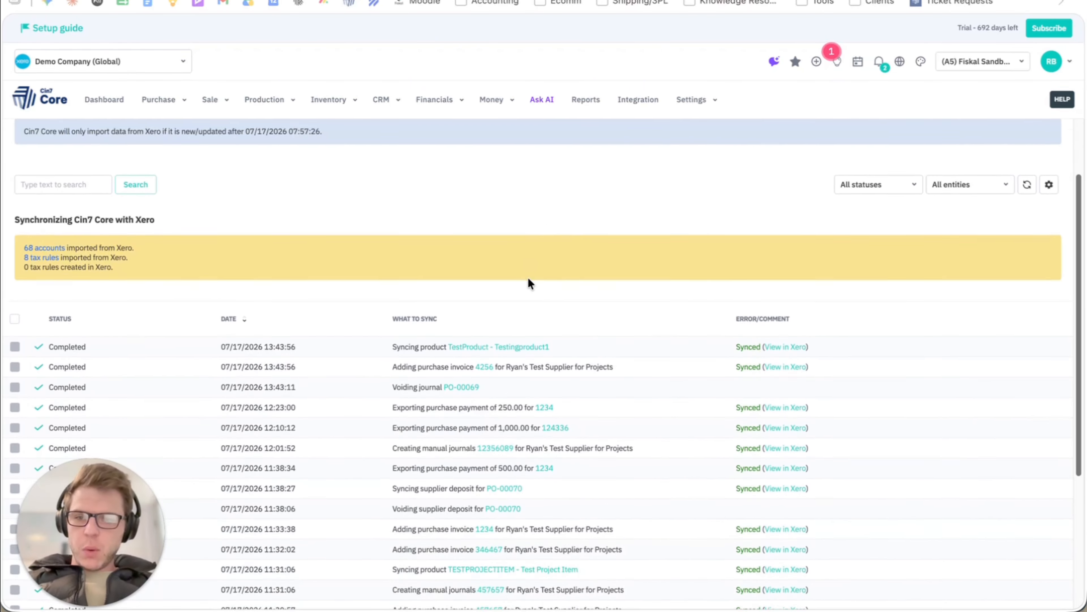
scroll(530, 281, "up", 5)
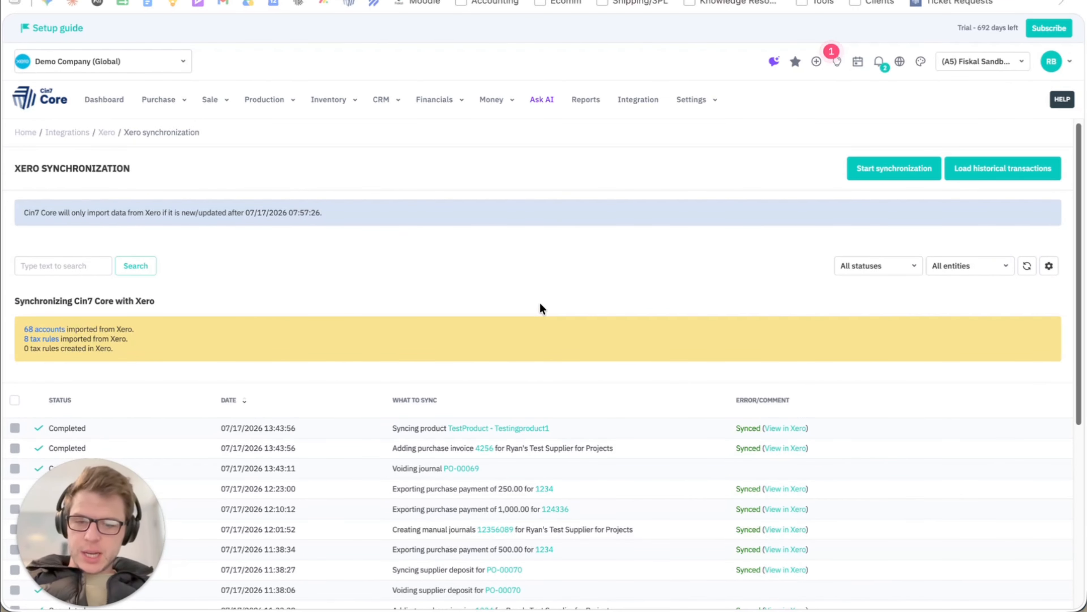
scroll(540, 309, "down", 7)
scroll(533, 395, "up", 7)
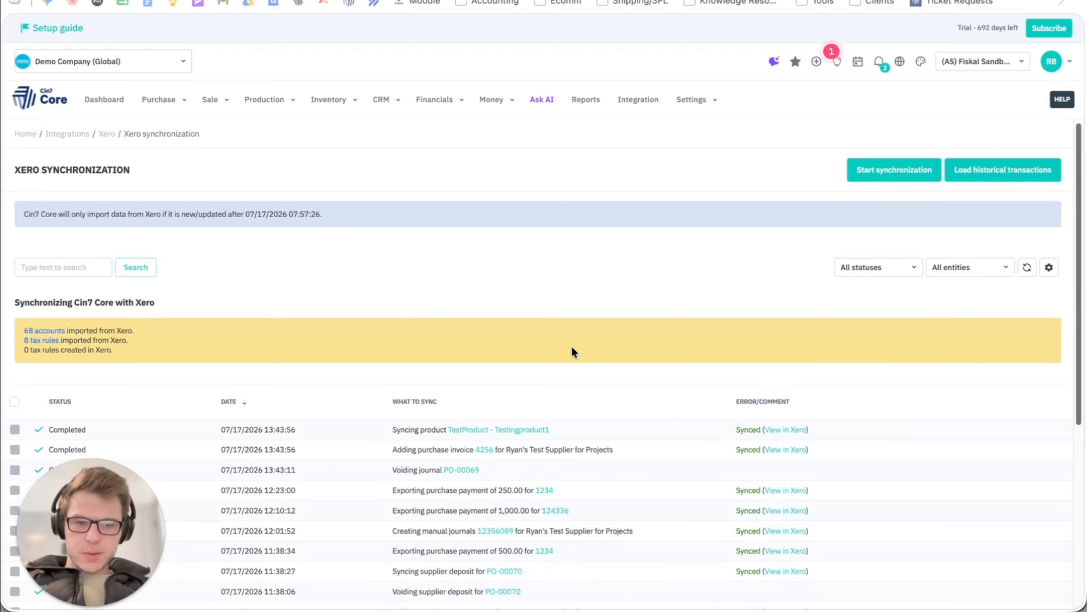
scroll(544, 295, "down", 3)
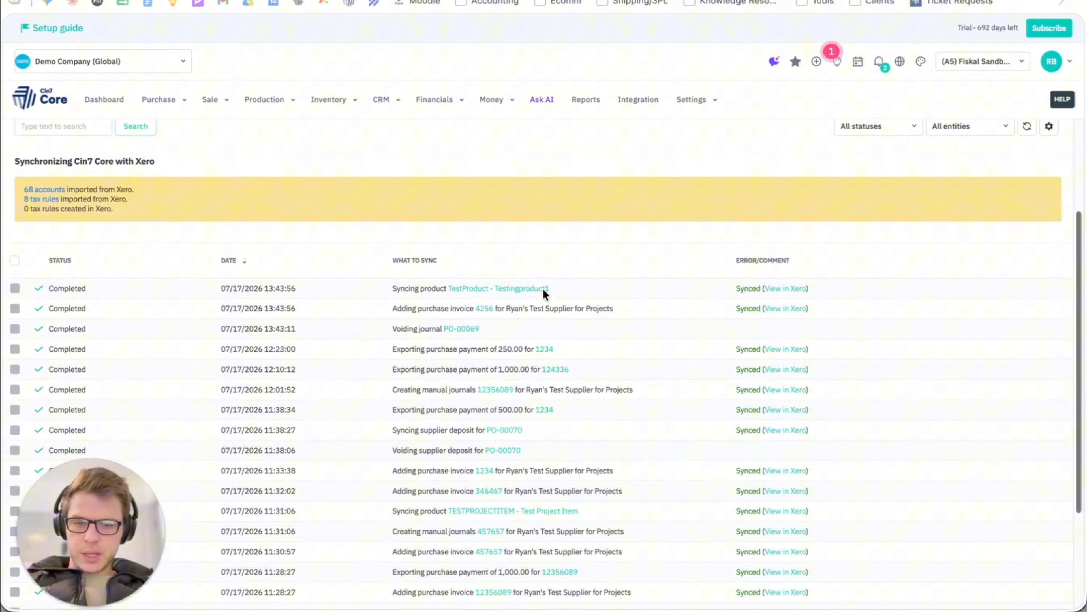
right_click(485, 308)
left_click(523, 317)
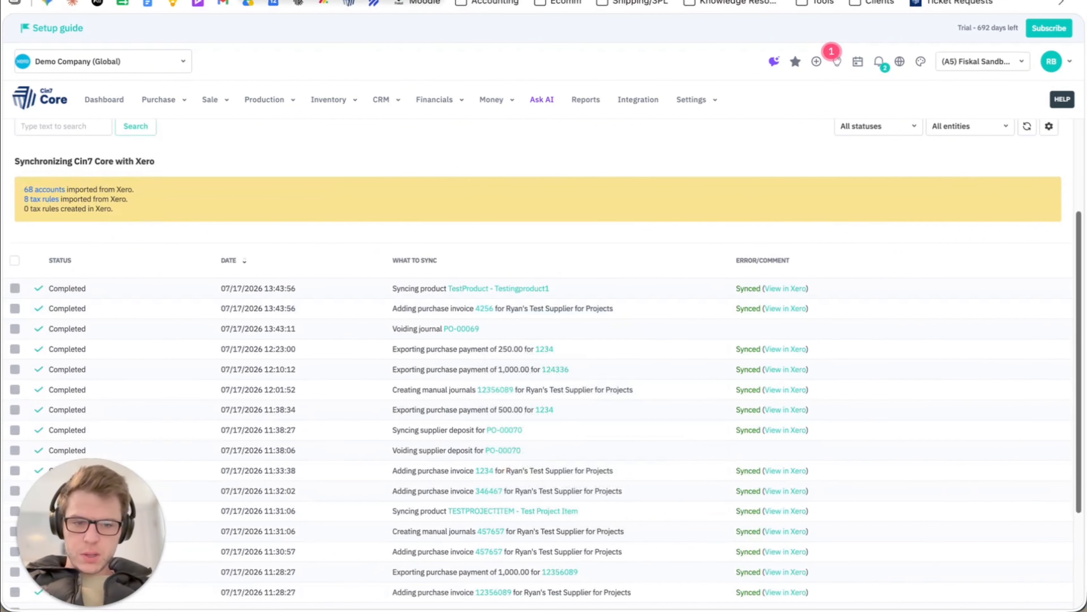
left_click(304, 1)
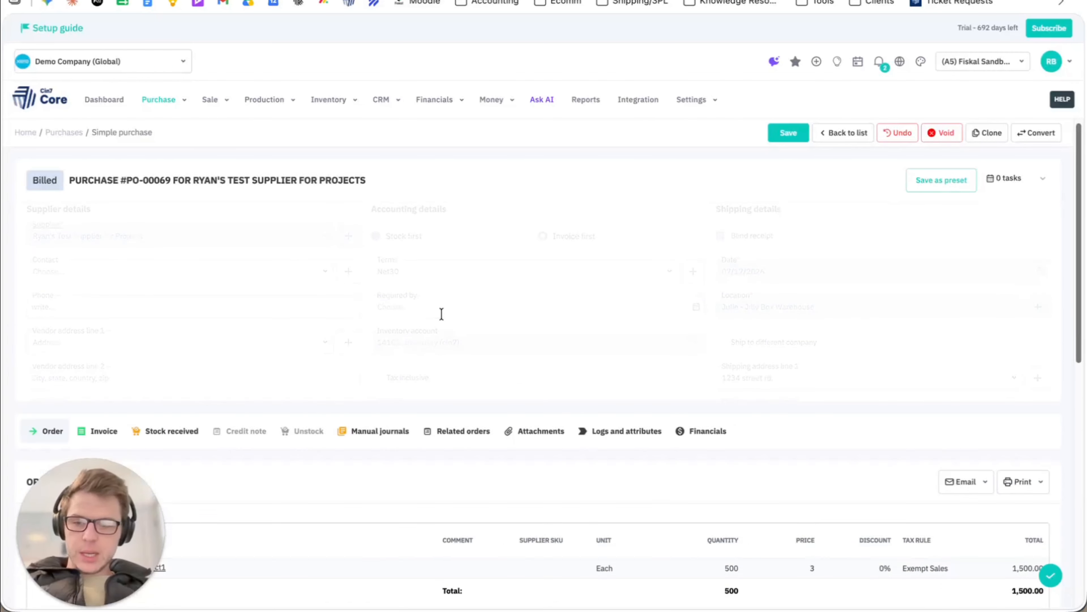
left_click(102, 231)
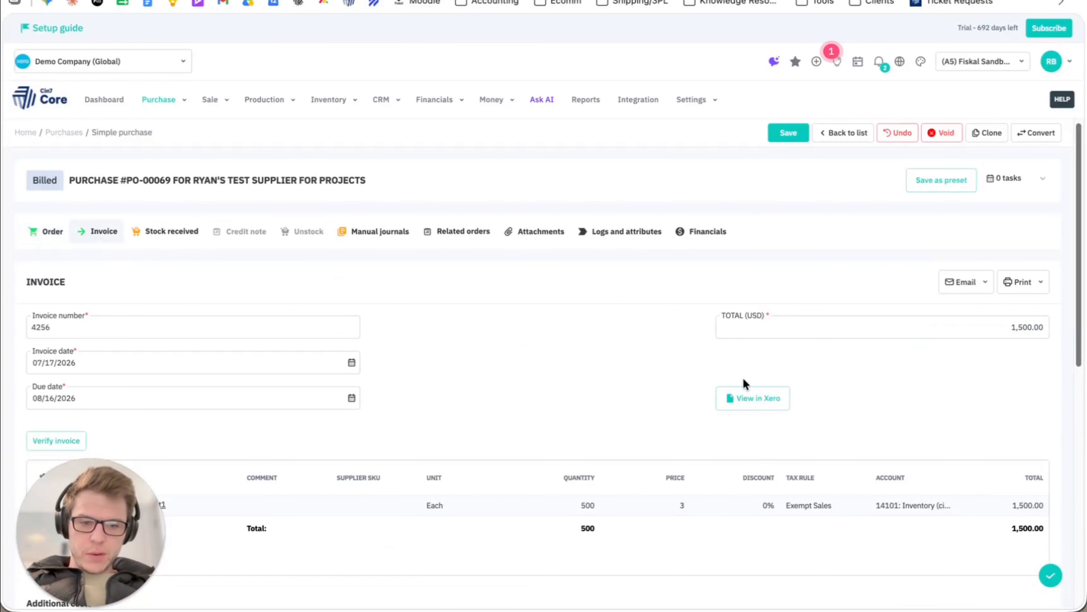
View the invoice's bill in Xero, return to the purchase in Cin7 Core, and review its invoice lines and account.
left_click(748, 402)
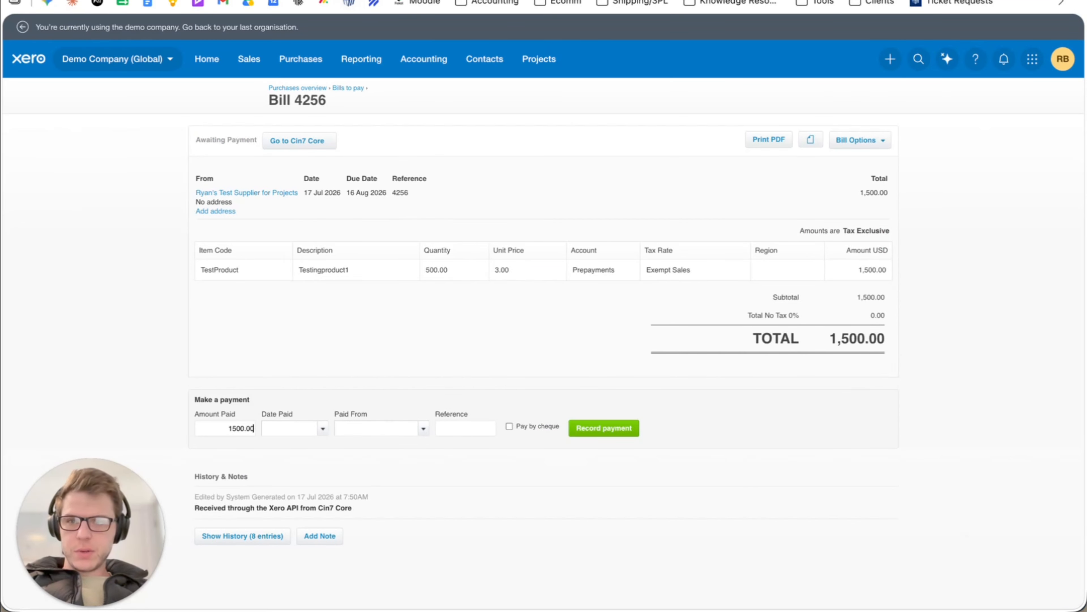
scroll(294, 313, "left", 5)
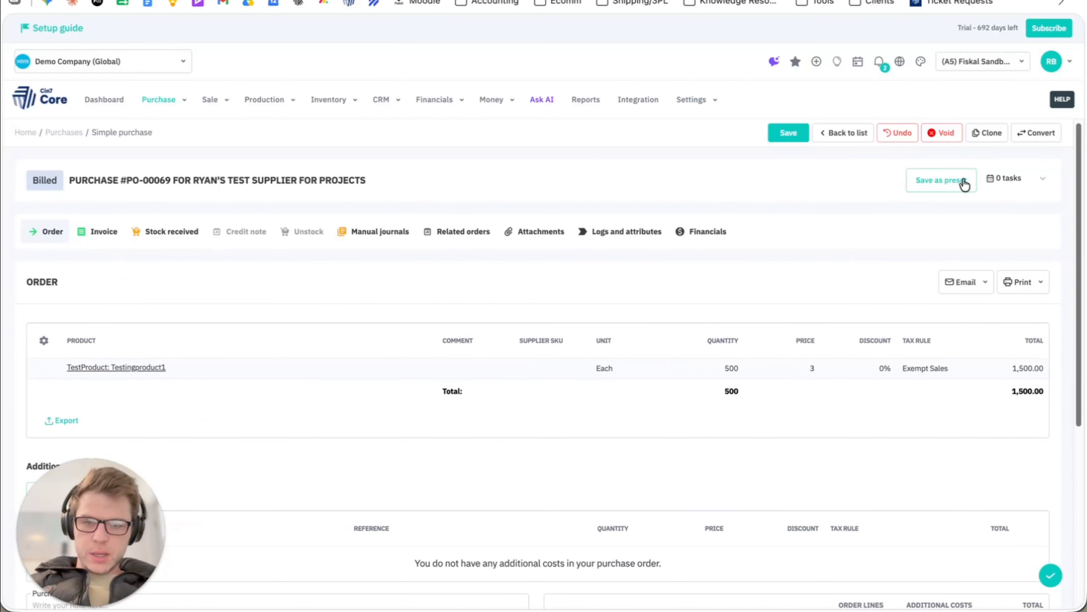
left_click(98, 233)
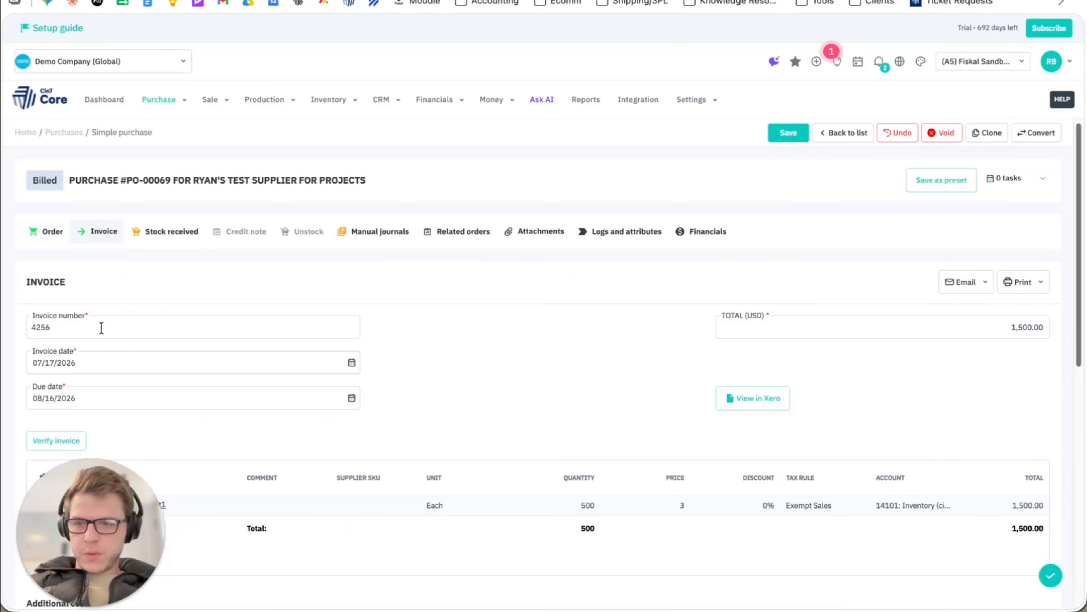
scroll(604, 358, "down", 2)
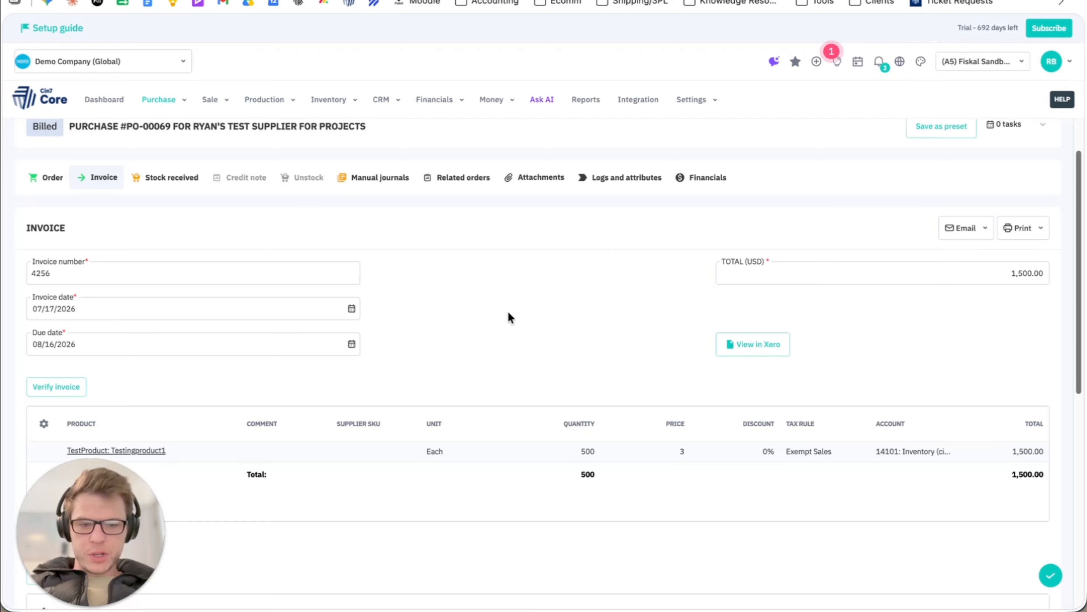
scroll(509, 317, "up", 2)
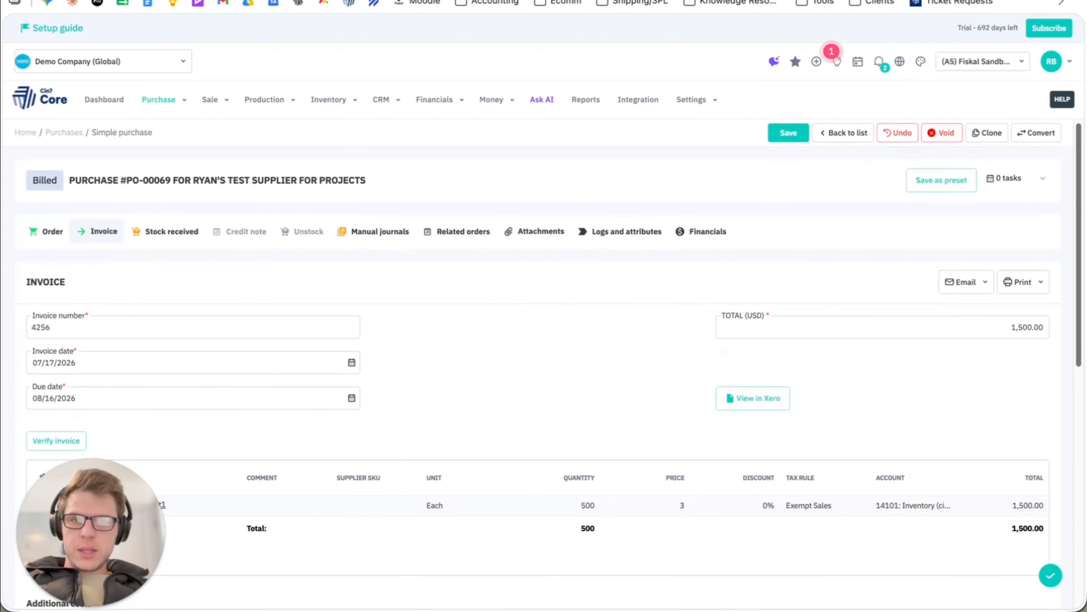
Bring up the purchase invoice's linked bill in Xero and open it for editing.
left_click(743, 402)
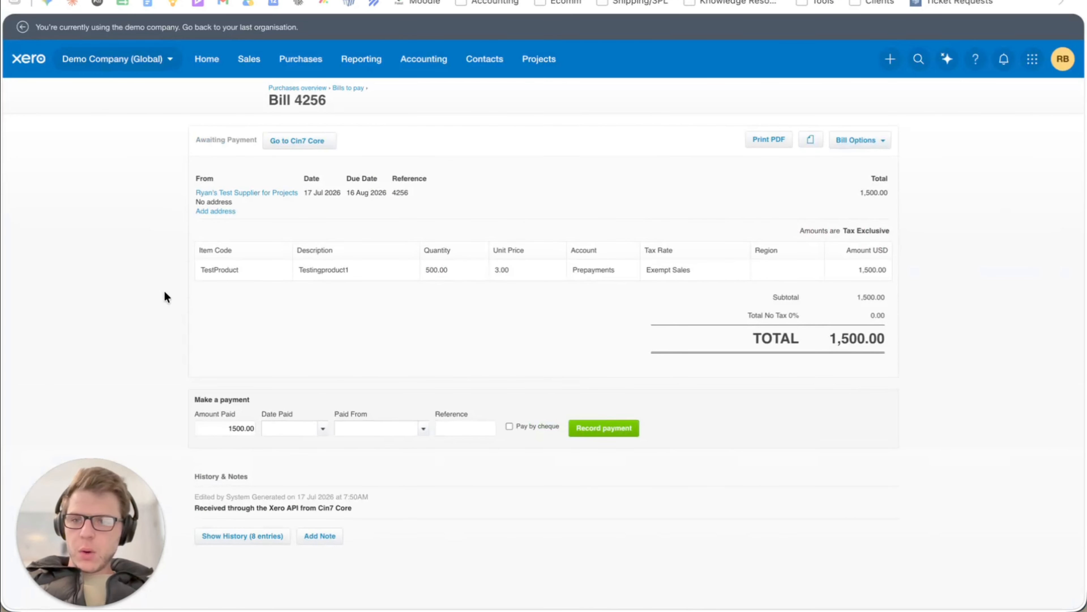
left_click(518, 347)
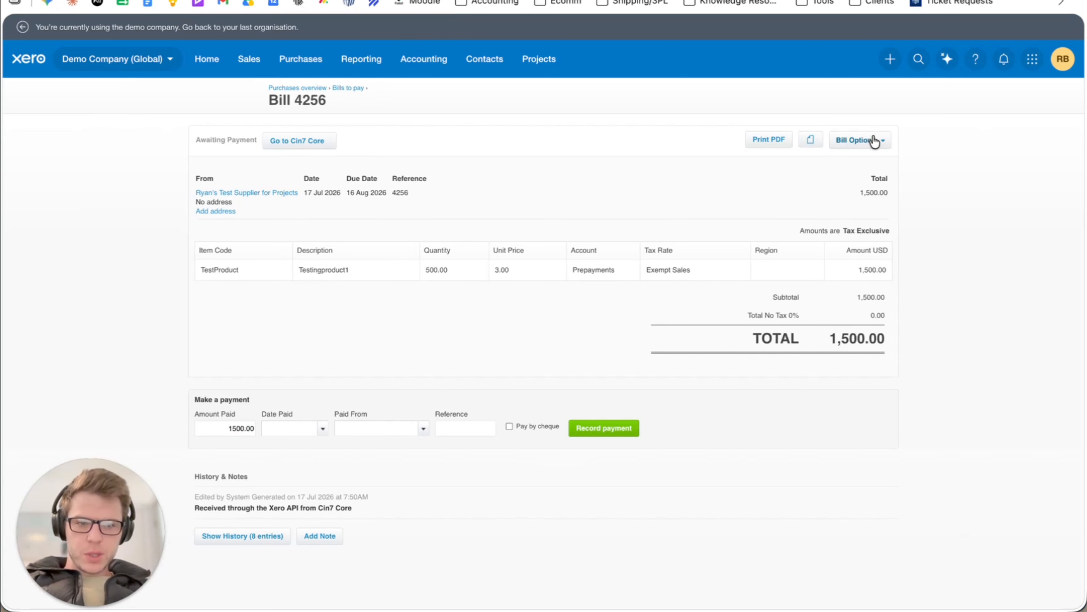
left_click(874, 141)
left_click(856, 232)
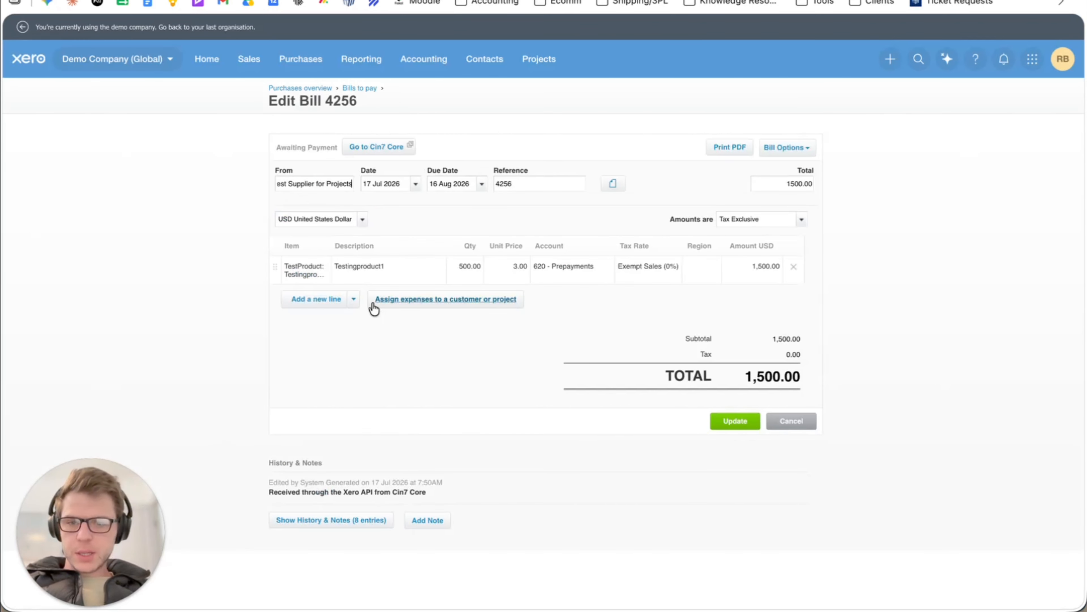
Assign the bill's Testingproduct1 expense to the Testing Projects project and update the bill.
left_click(376, 308)
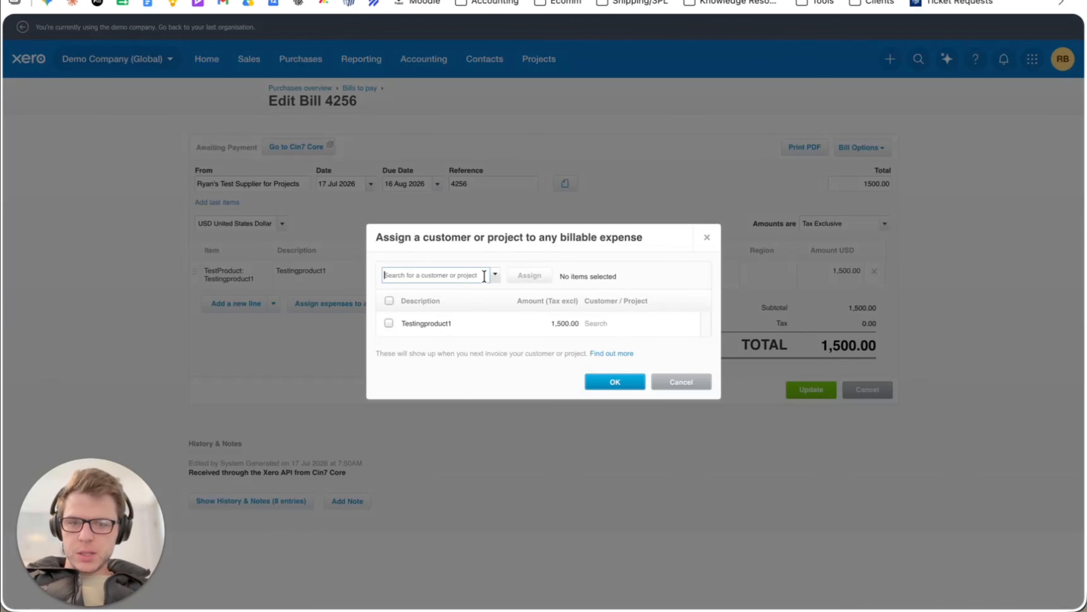
type("test")
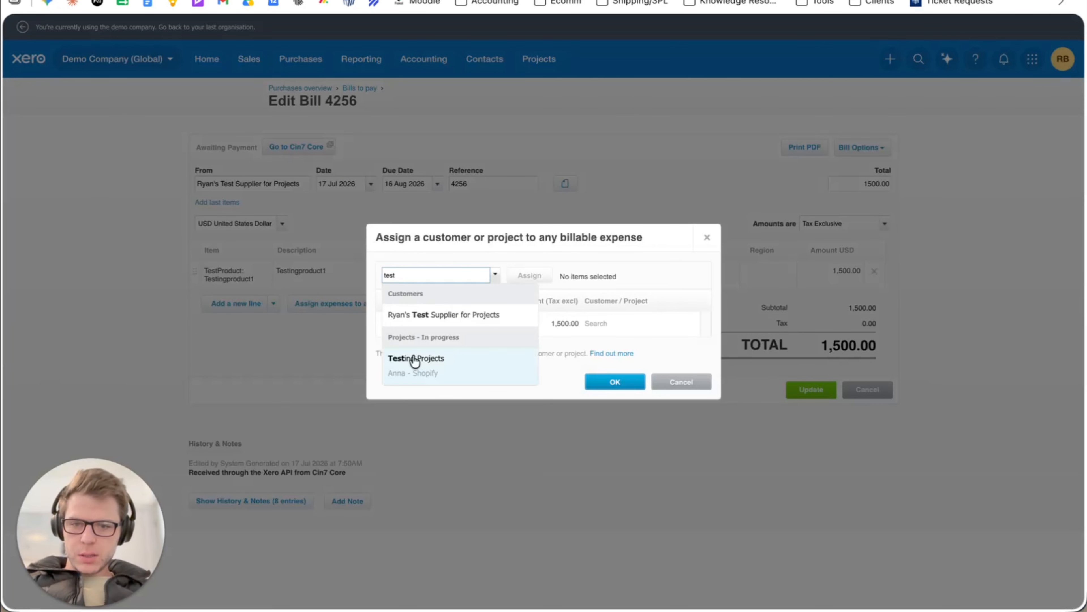
left_click(414, 360)
left_click(605, 325)
type("test")
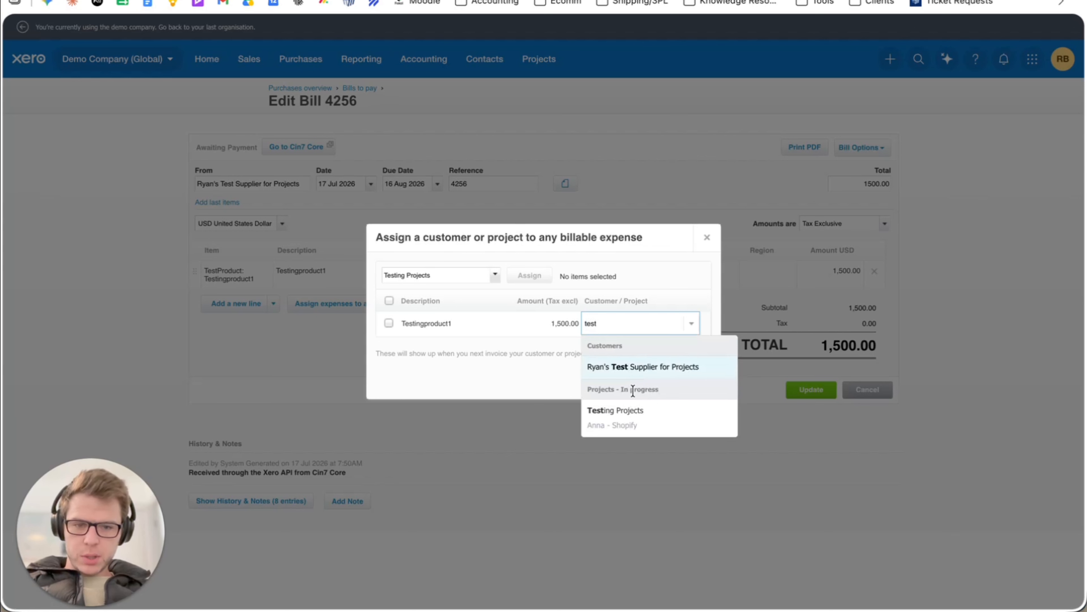
left_click(621, 415)
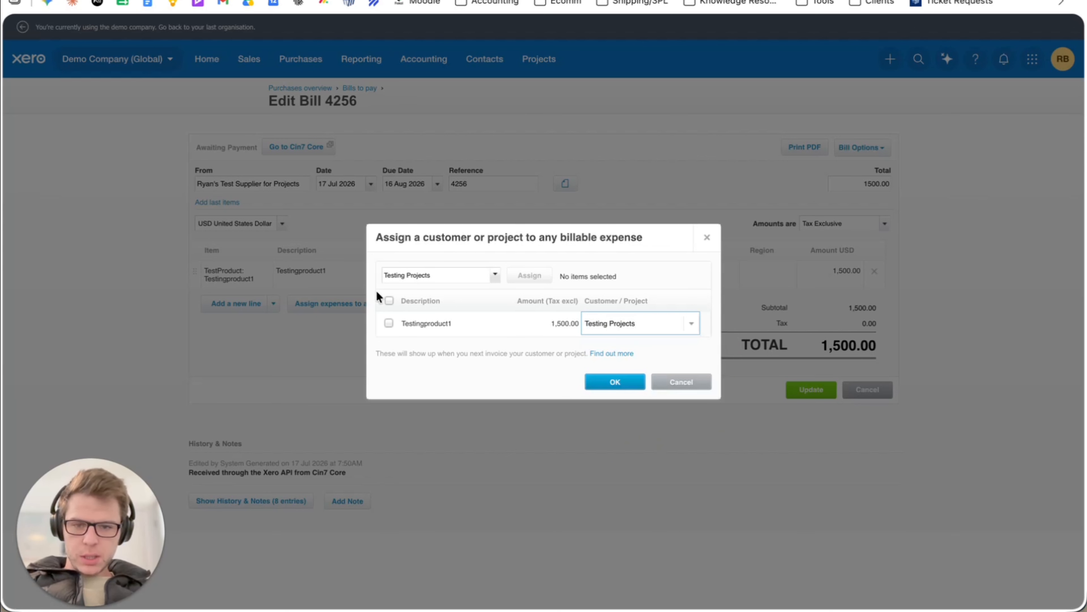
left_click(388, 300)
left_click(512, 276)
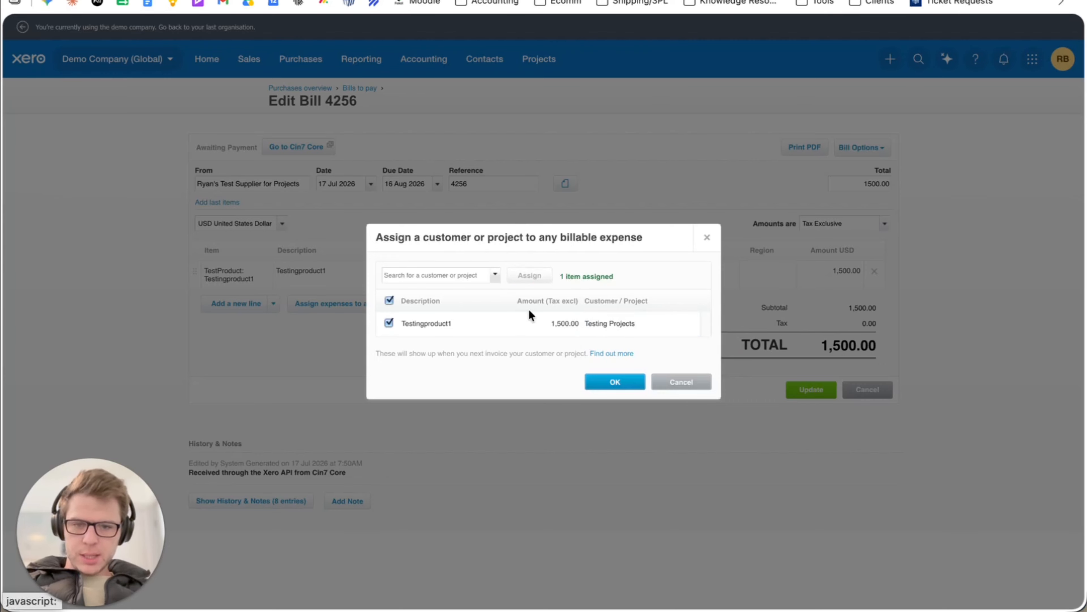
left_click(617, 382)
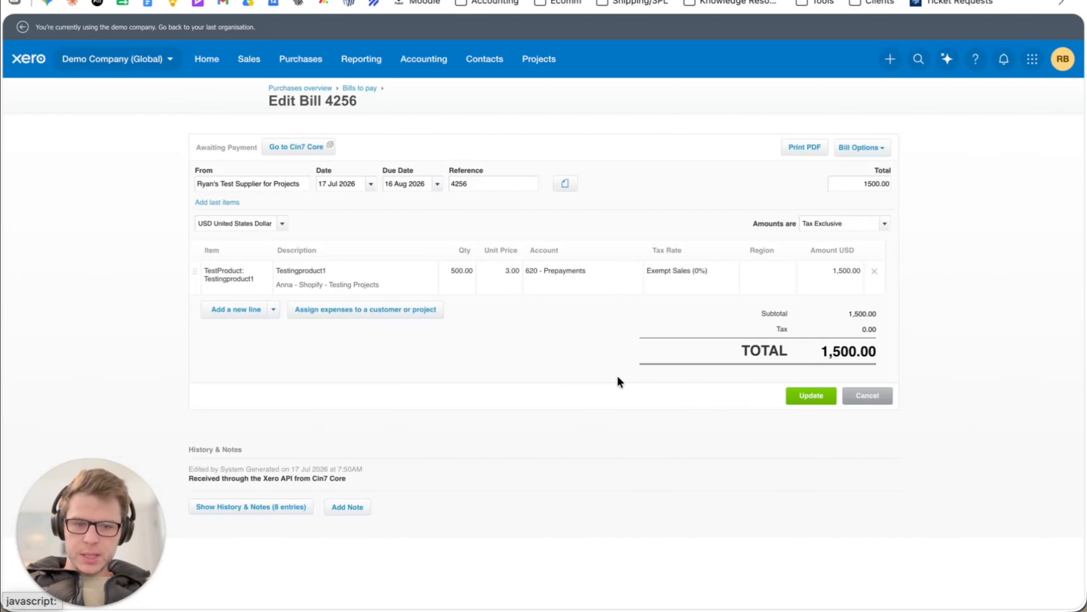
left_click(797, 395)
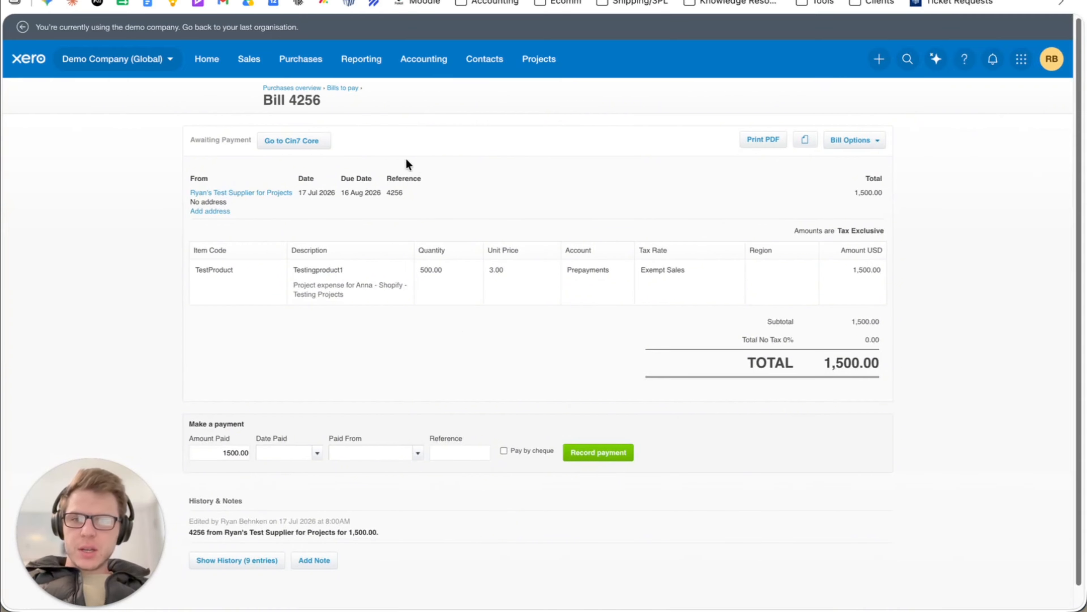
Return to the Cin7 Core sync log and reopen the same purchase invoice's details.
left_click(385, 1)
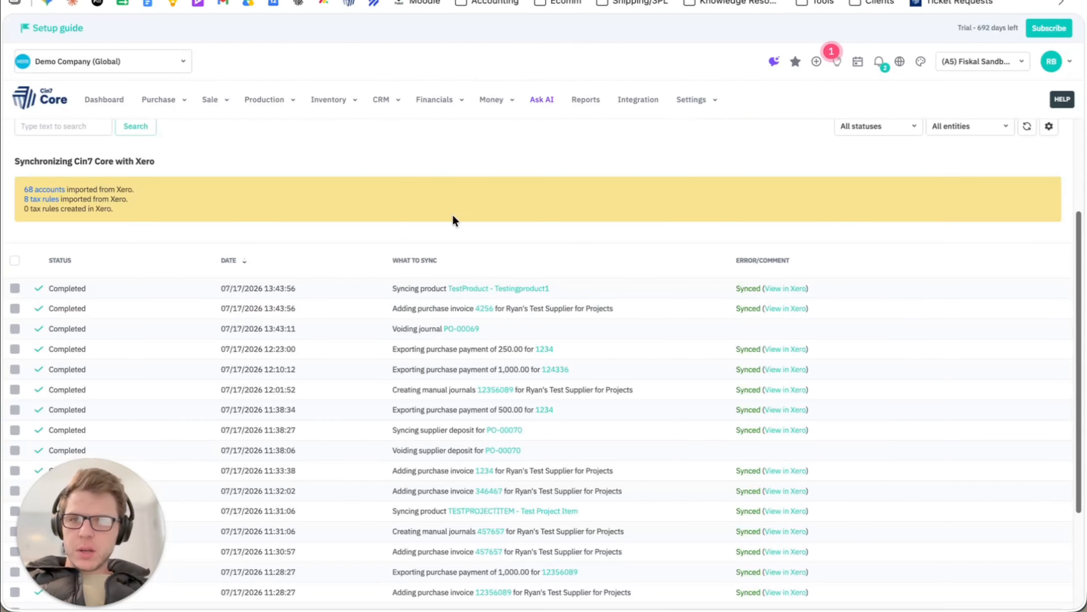
left_click(484, 308)
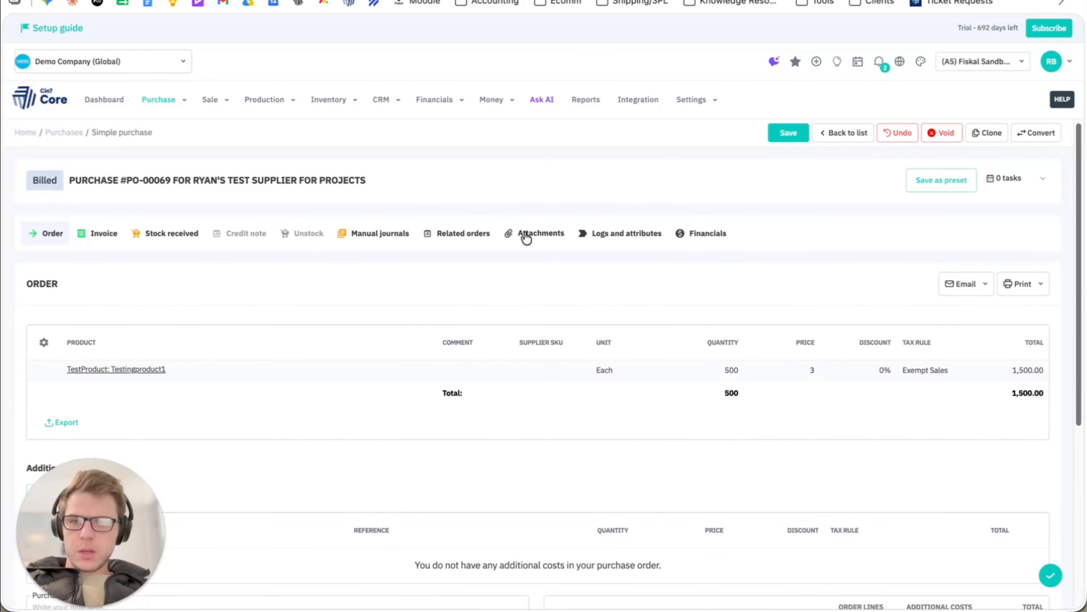
left_click(105, 233)
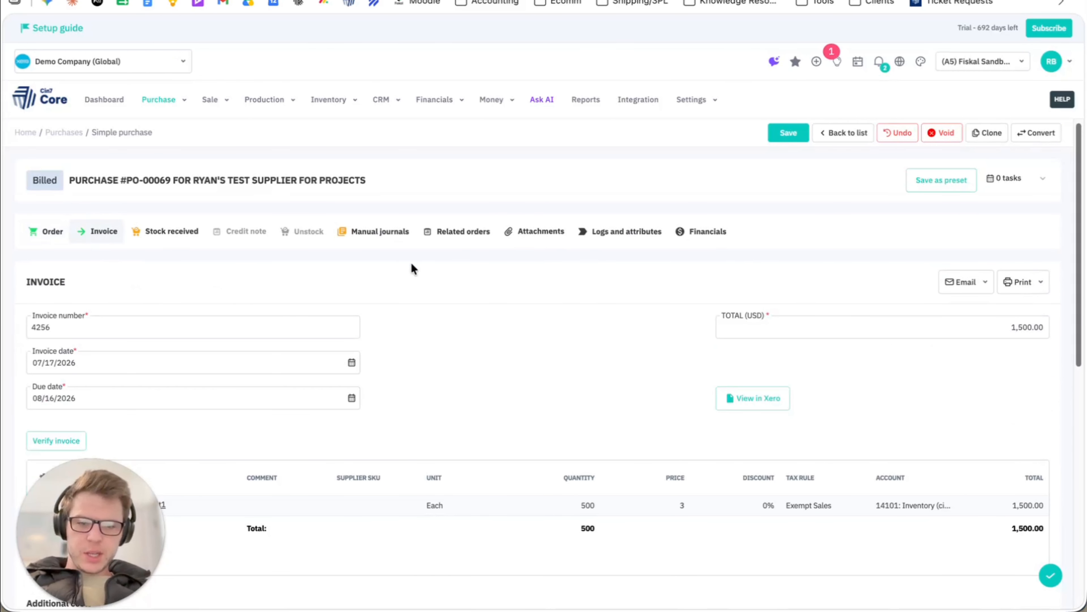
Run a new Xero synchronization in Cin7 Core and check the sync log entries.
left_click(223, 1)
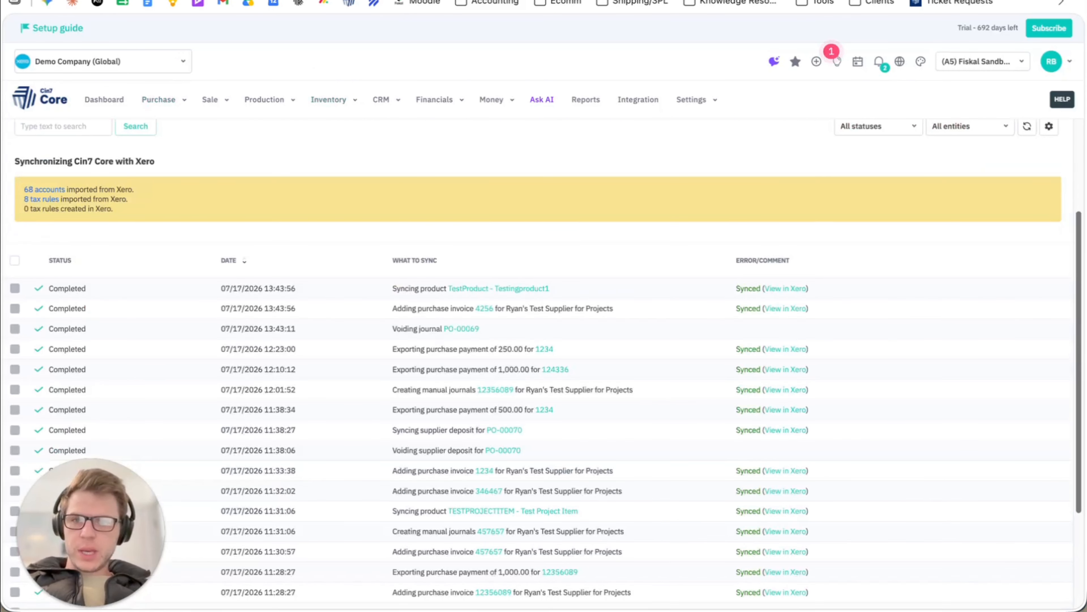
scroll(838, 286, "up", 3)
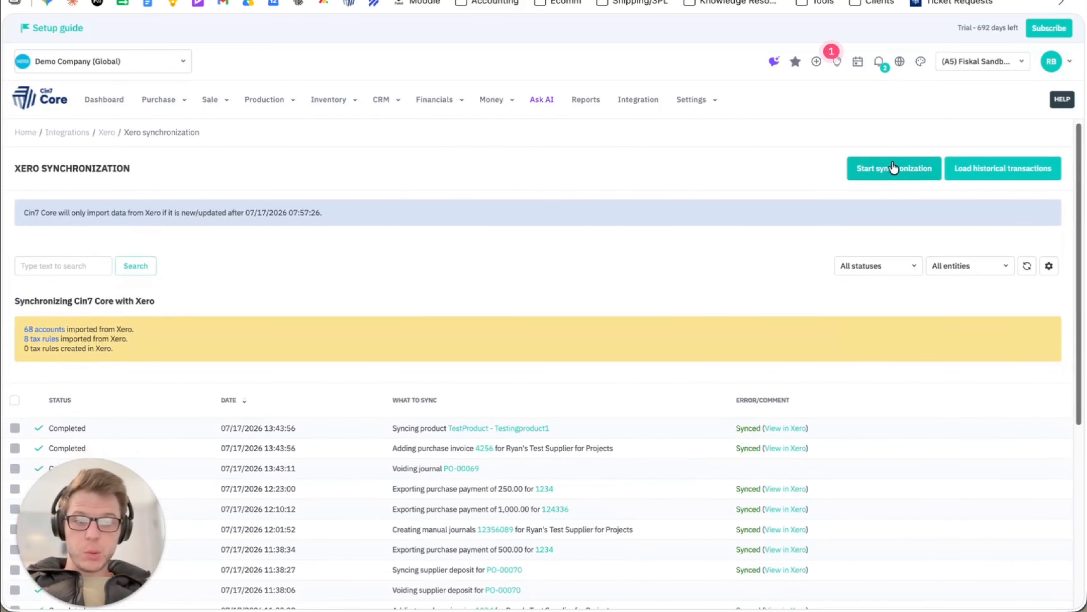
left_click(892, 169)
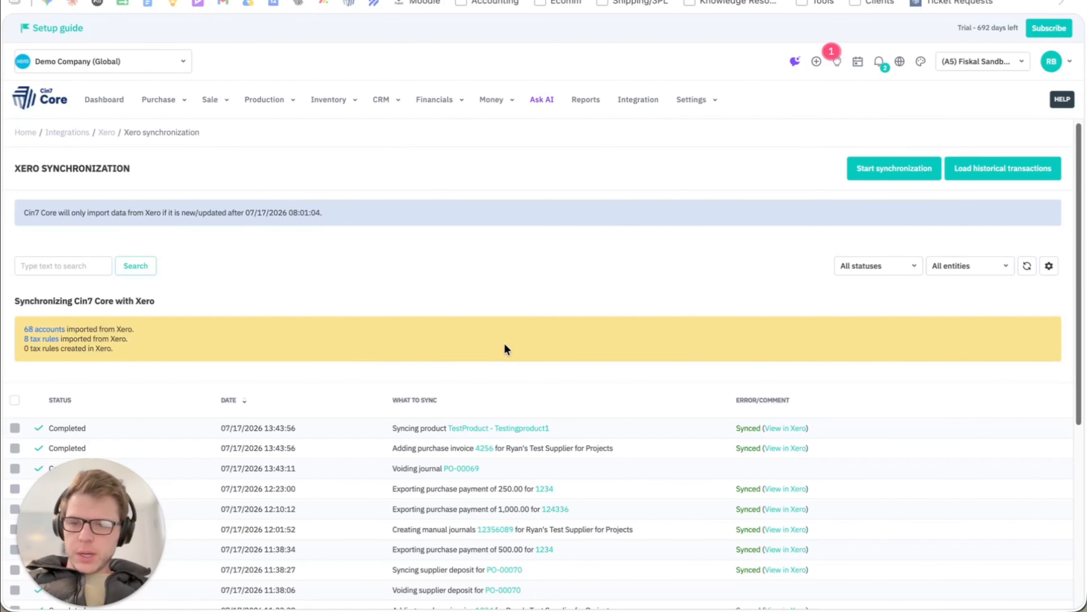
scroll(504, 342, "down", 5)
scroll(504, 342, "up", 6)
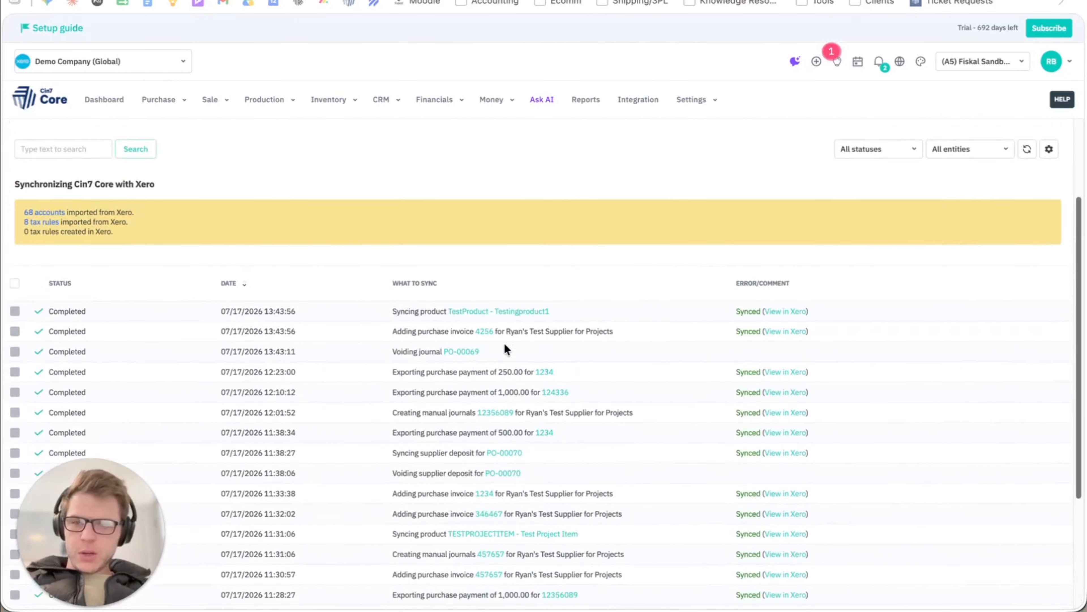
Reload the purchase record and examine its invoice lines, additional costs and totals.
left_click(129, 1)
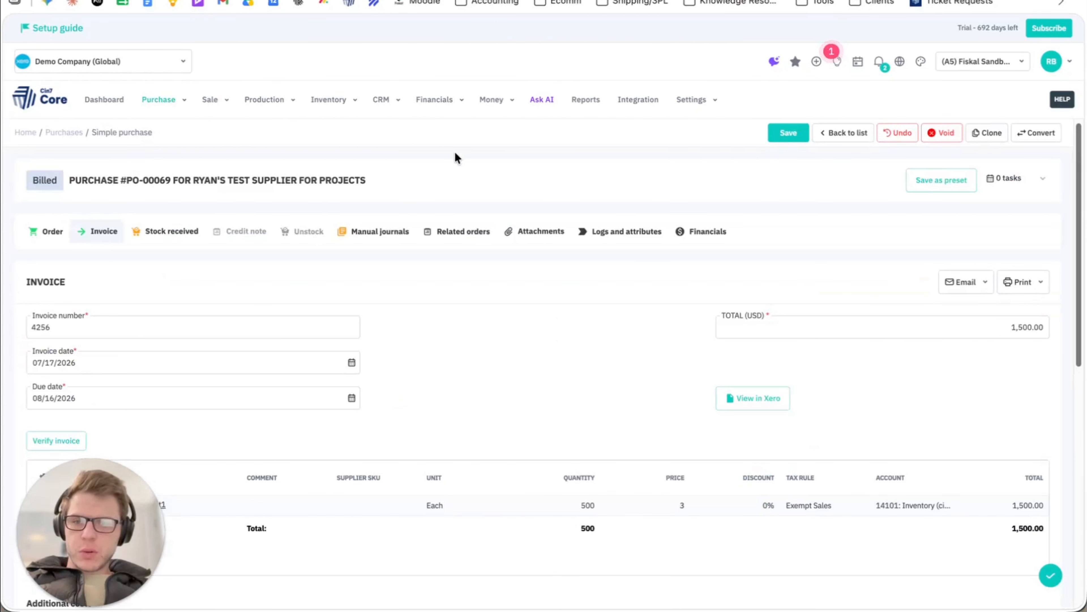
key("super+r")
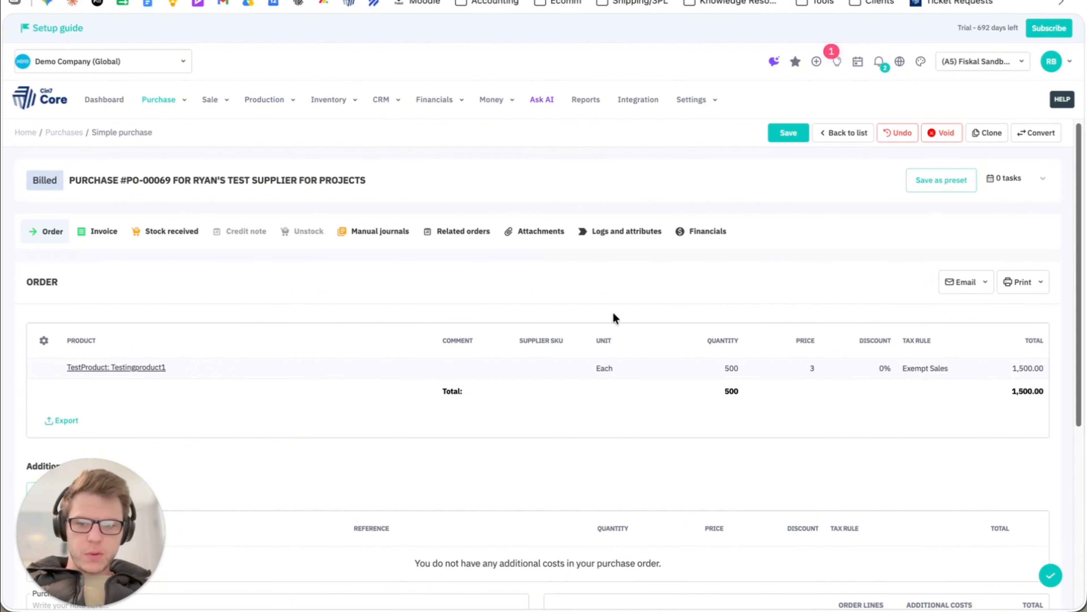
left_click(98, 235)
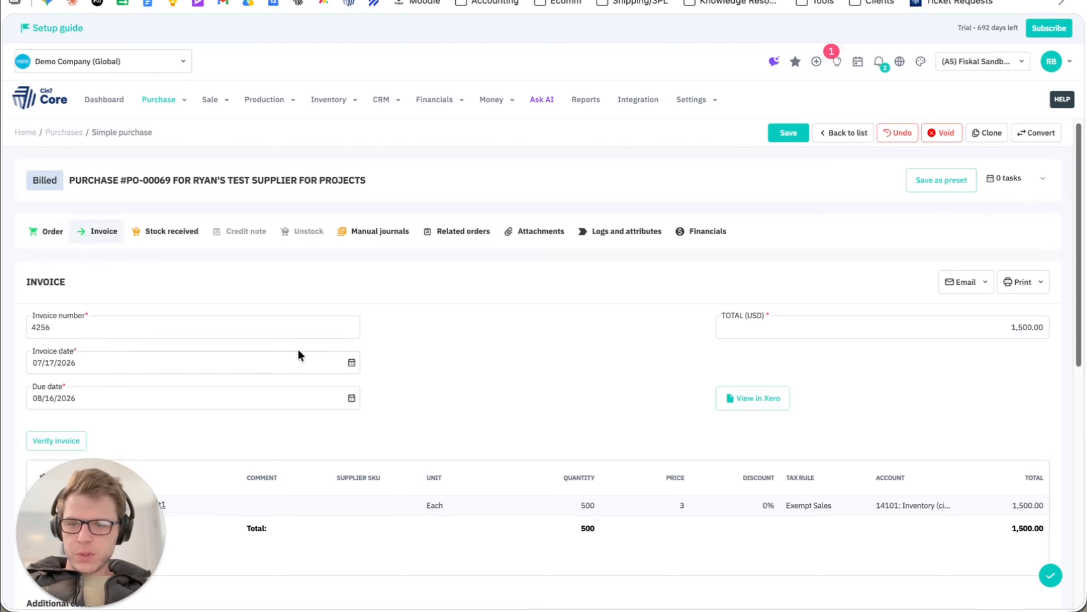
scroll(298, 355, "down", 5)
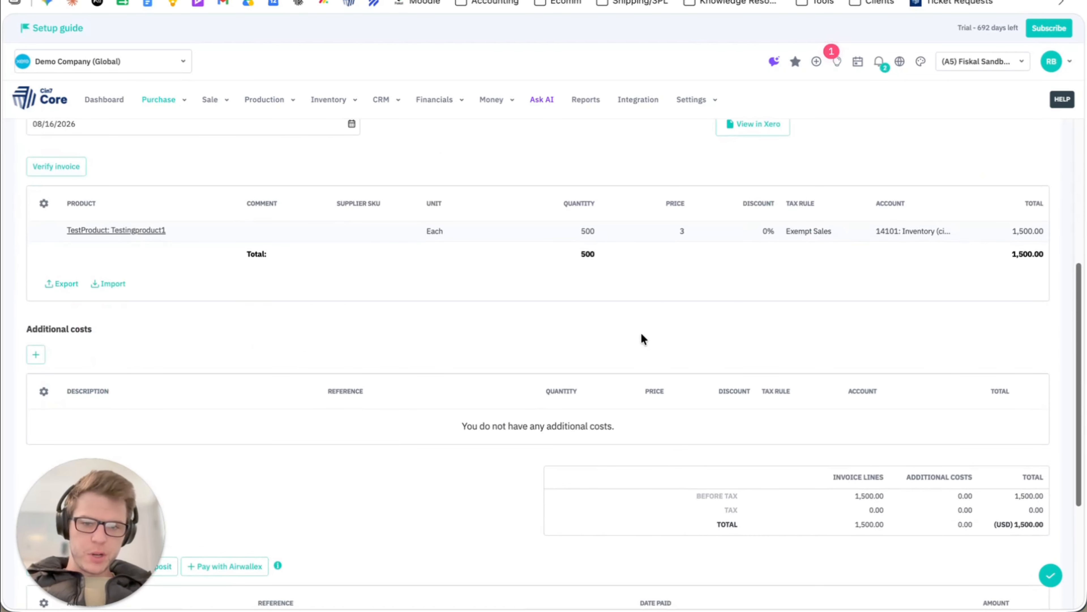
scroll(641, 331, "up", 5)
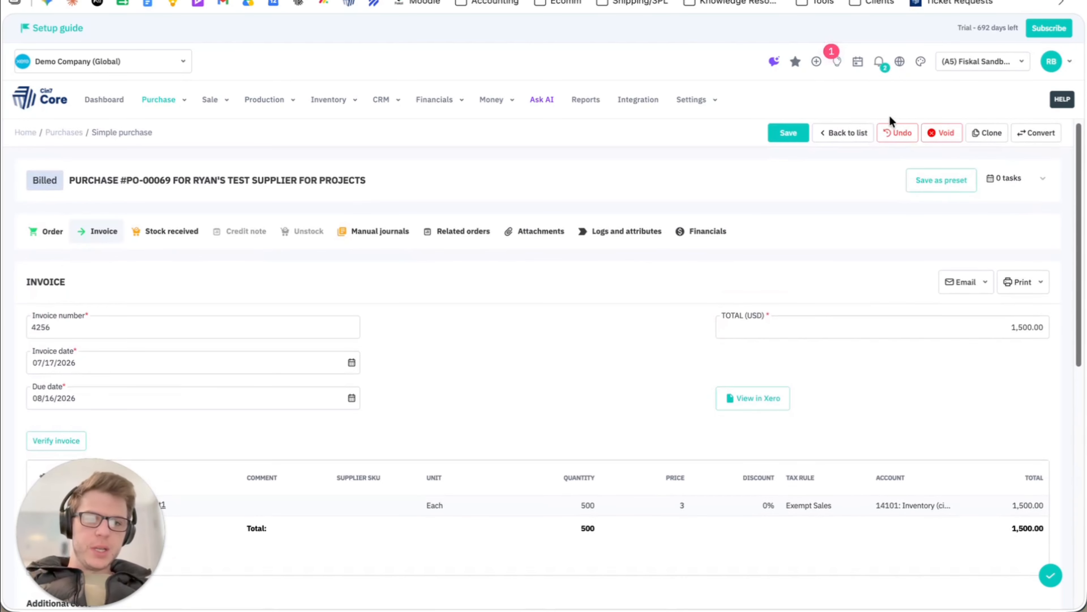
Undo the purchase back to draft and replace its order line with TESTPROJECTITEM: Test Project Item.
left_click(892, 134)
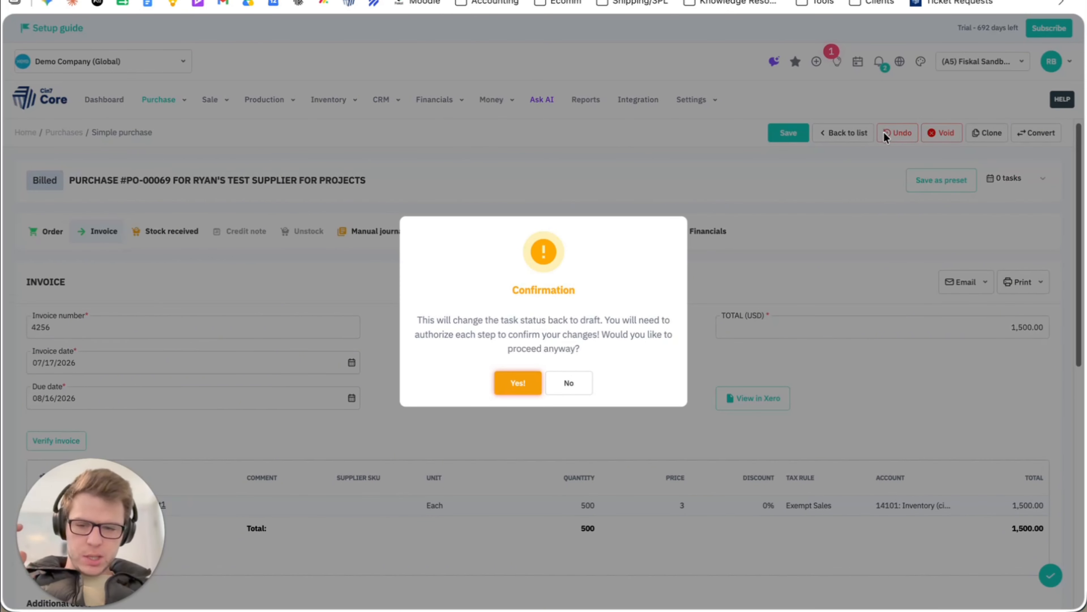
left_click(516, 385)
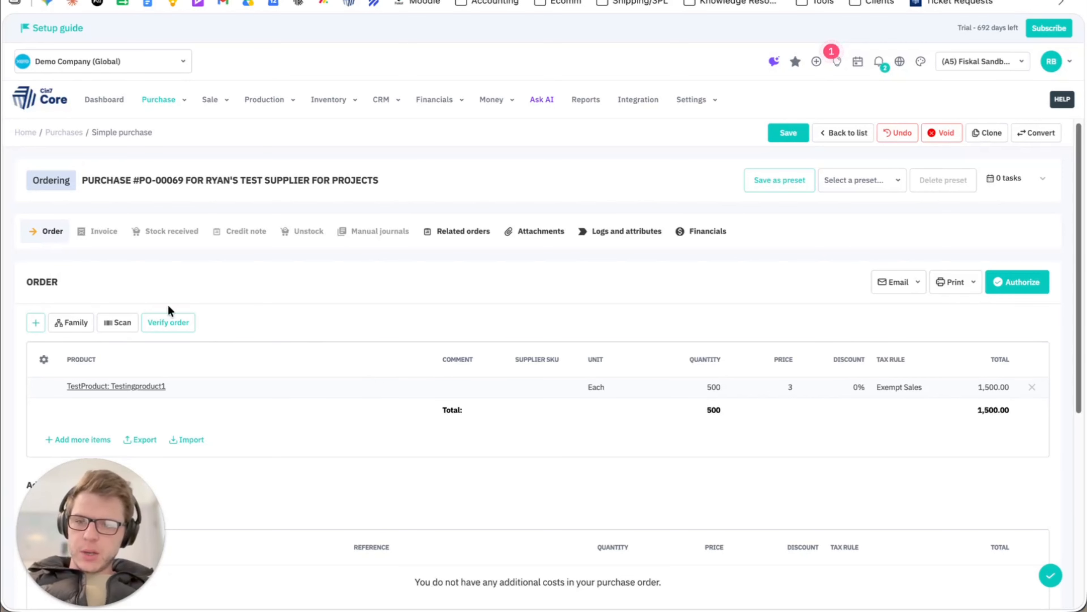
left_click(1031, 386)
left_click(35, 323)
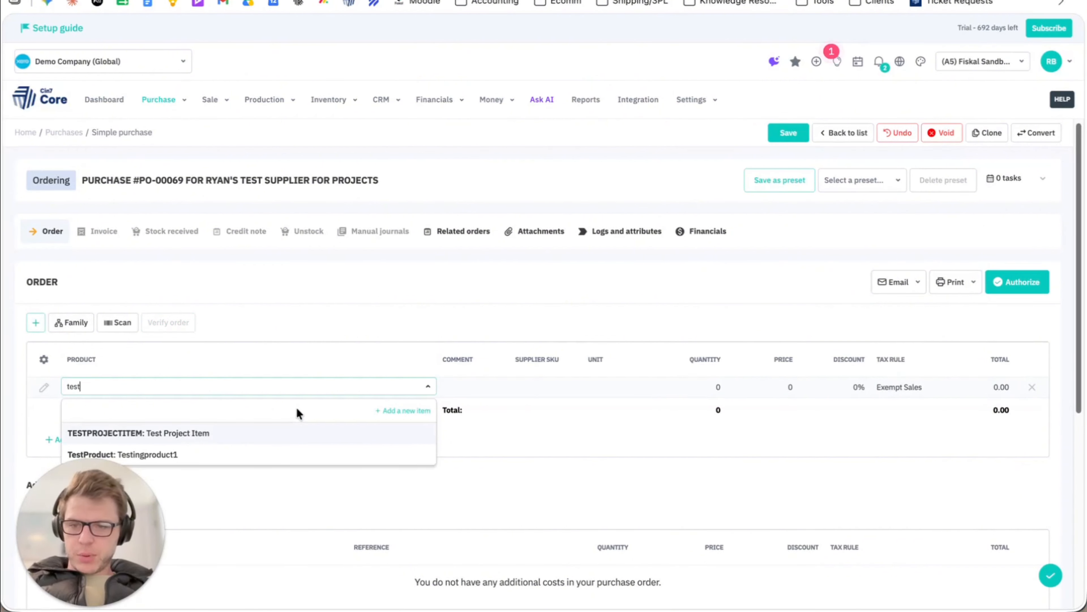
left_click(176, 431)
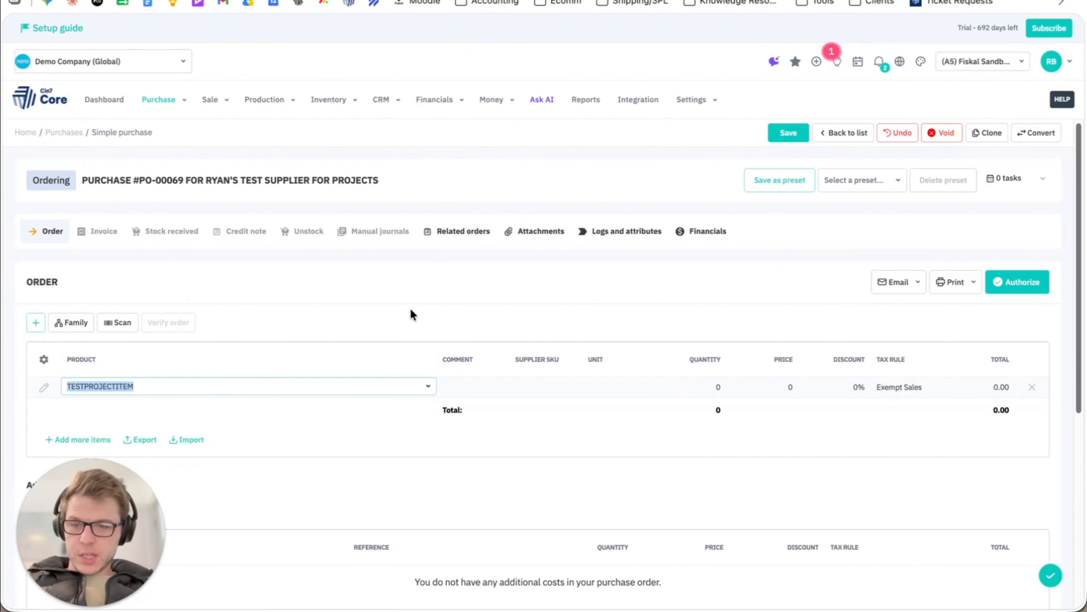
Set the Test Project Item order quantity to 1 and authorize the order.
left_click(719, 388)
type("1")
left_click(712, 299)
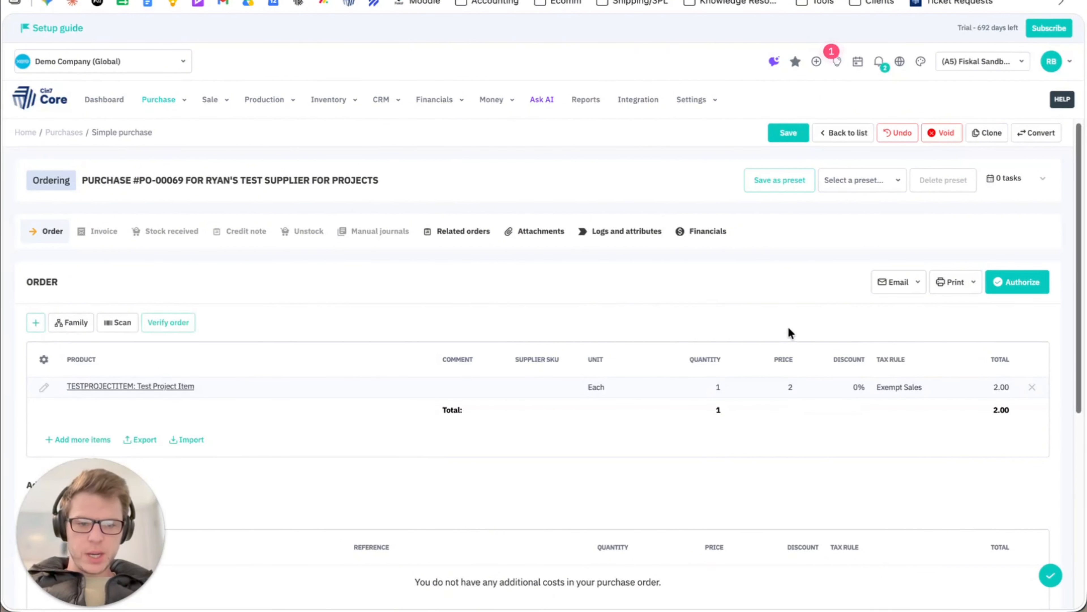
left_click(1019, 276)
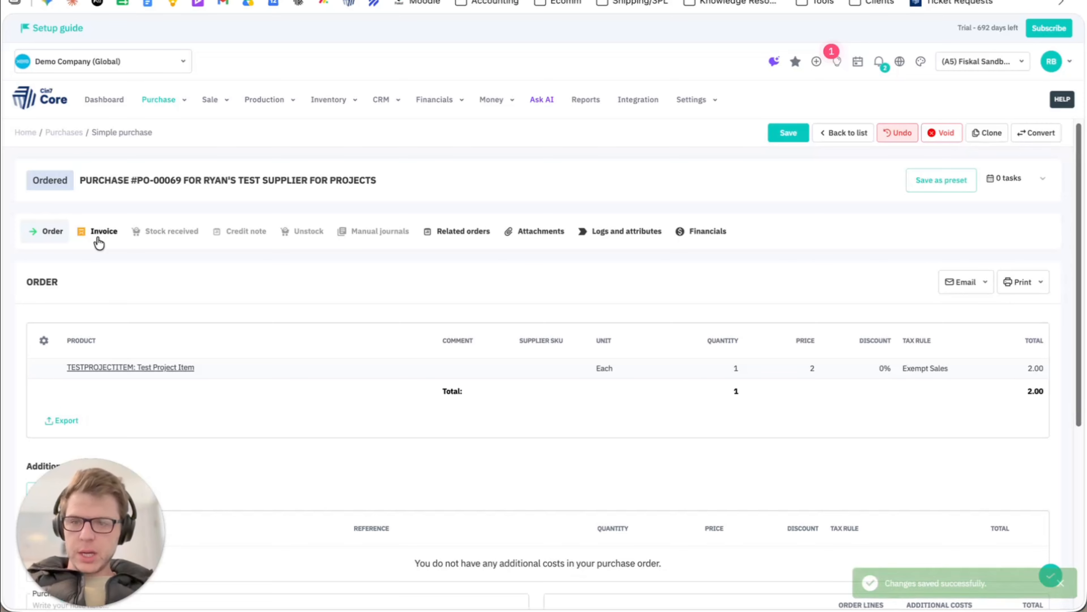
Copy the order line into the purchase invoice and try to authorize the invoice.
left_click(101, 238)
left_click(81, 433)
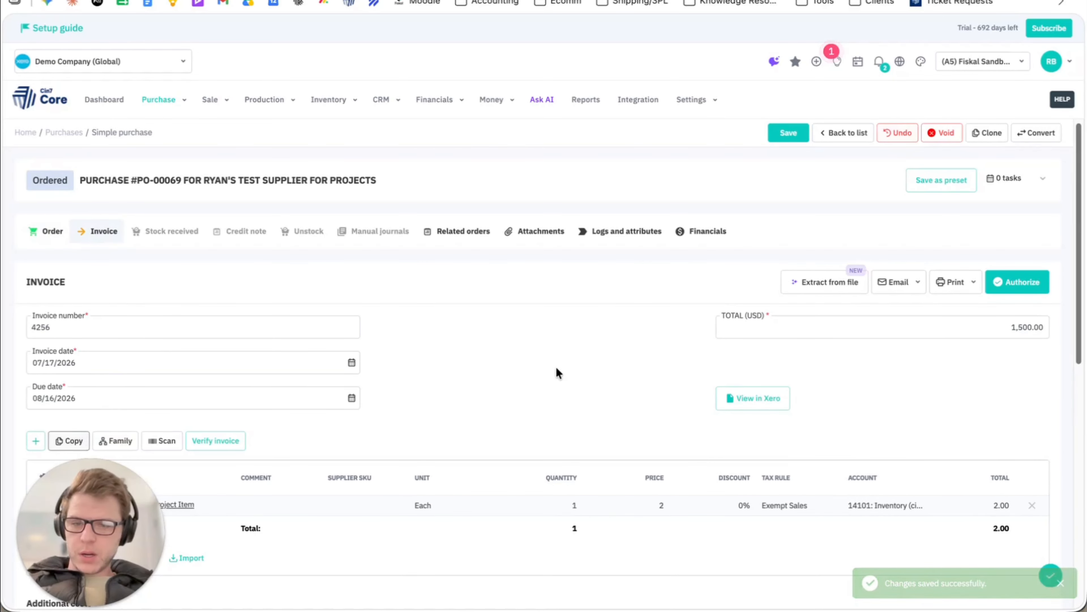
scroll(559, 372, "down", 2)
left_click(1019, 185)
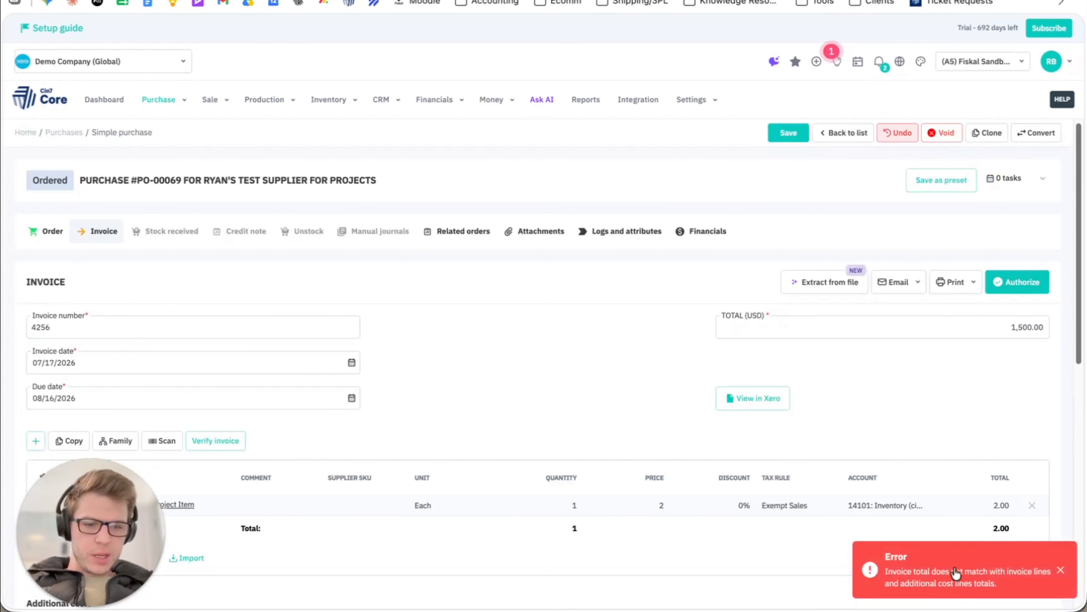
Set the invoice total to 1,000 USD and try authorizing the invoice again.
left_click(1015, 320)
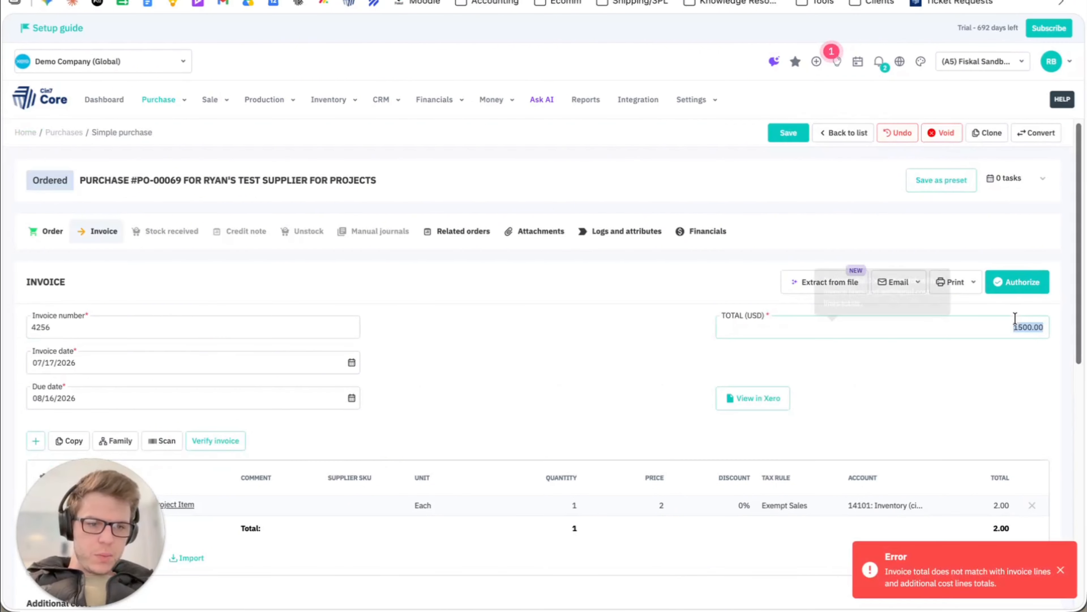
type("1000")
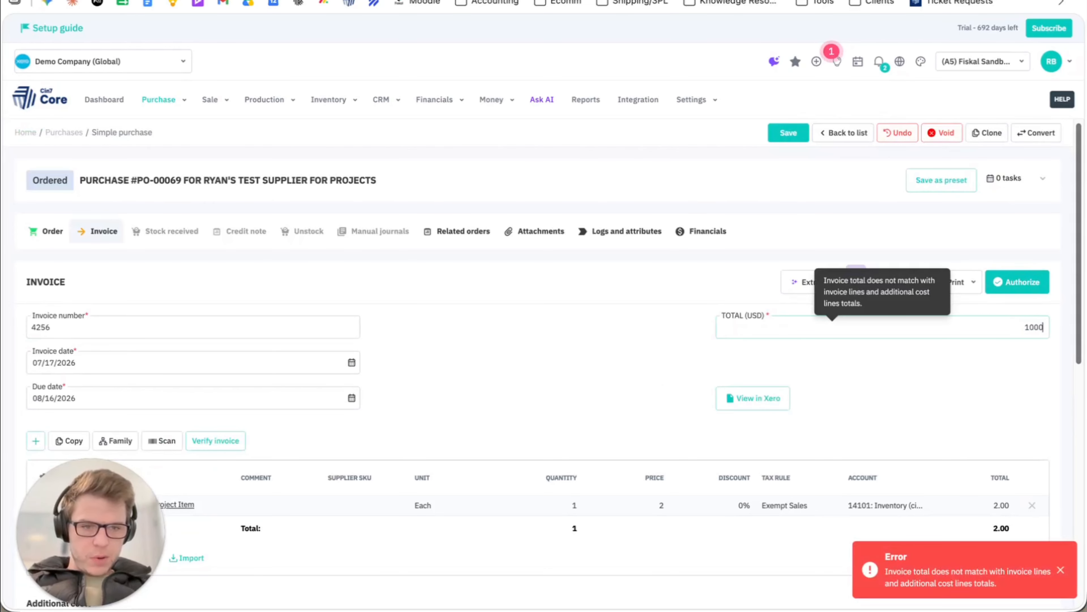
left_click(1030, 294)
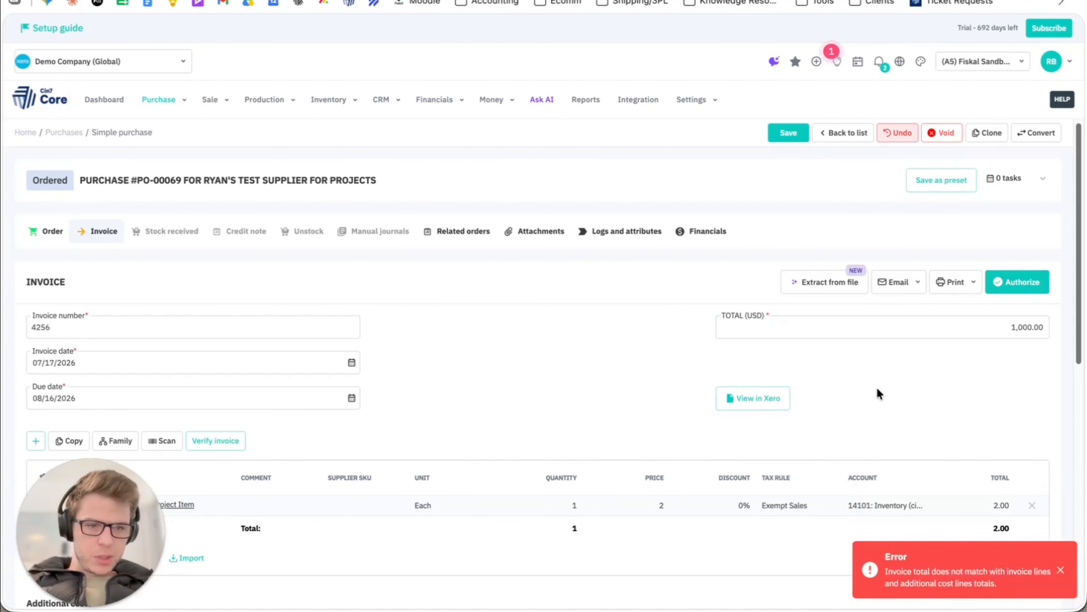
Set the invoice line's quantity to 500 and authorize the invoice, accepting the difference from the order quantity.
scroll(877, 387, "down", 2)
scroll(958, 377, "down", 10)
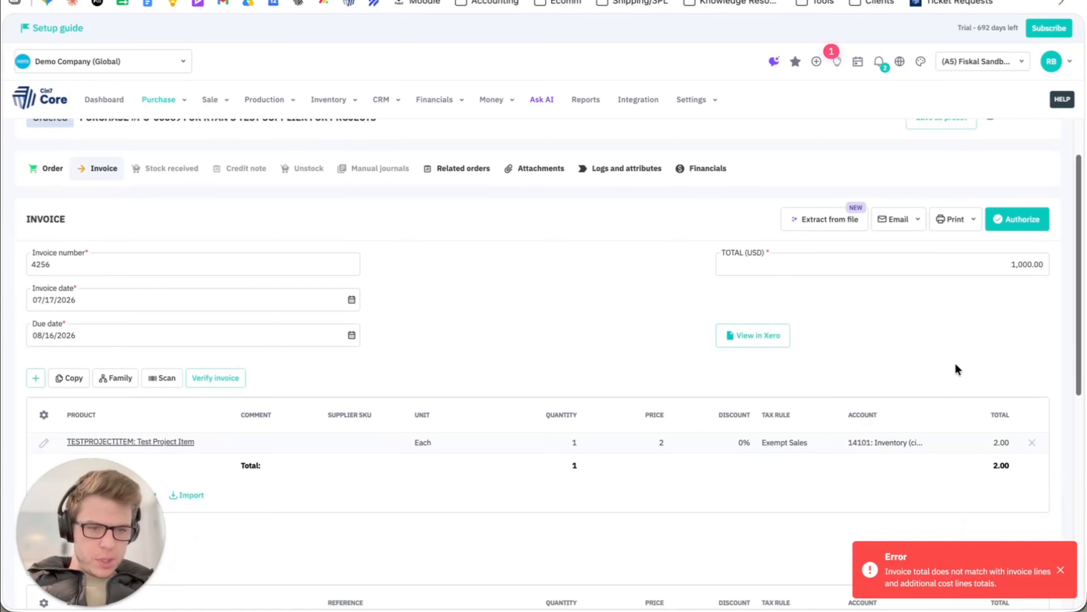
scroll(955, 362, "up", 12)
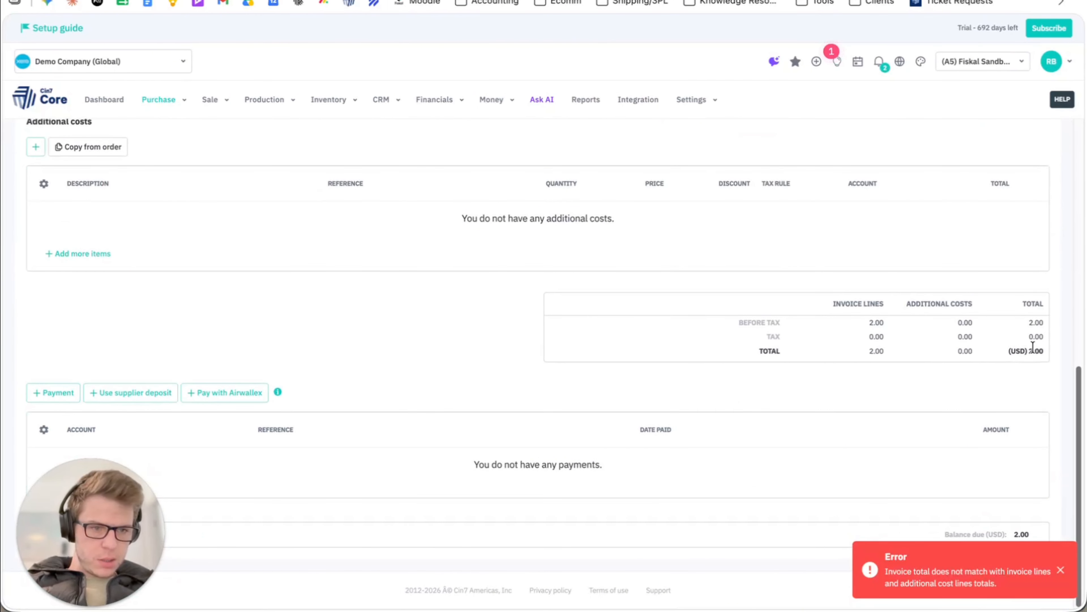
left_click(572, 466)
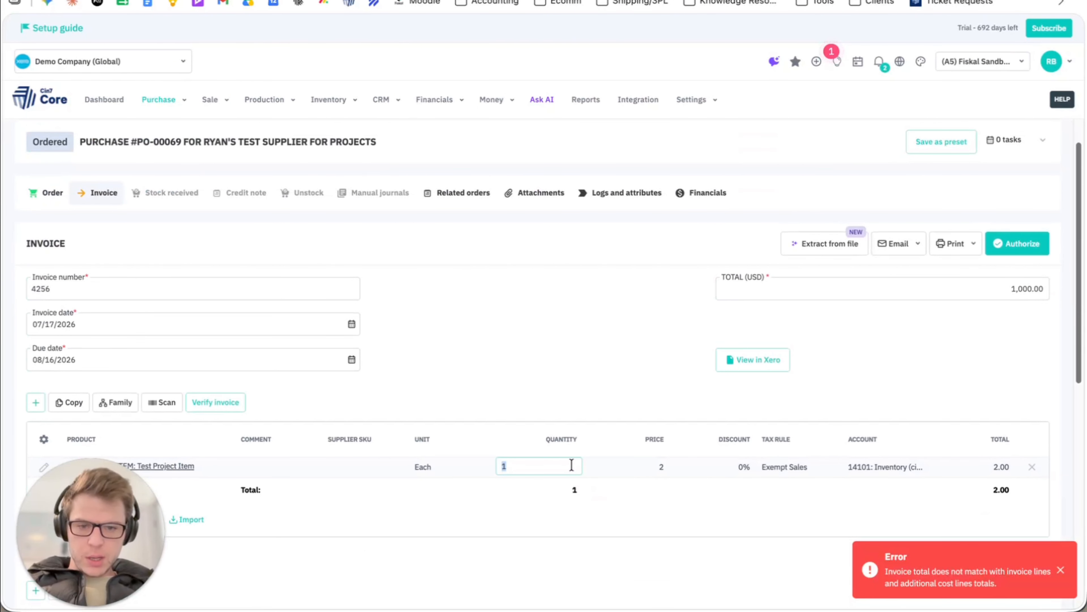
left_click(586, 296)
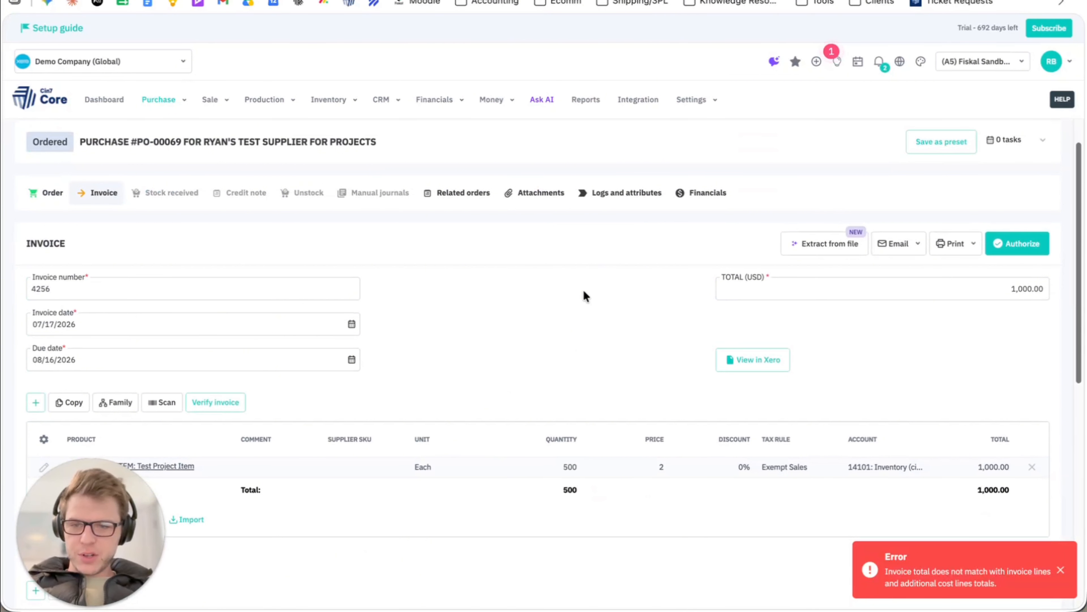
left_click(1018, 243)
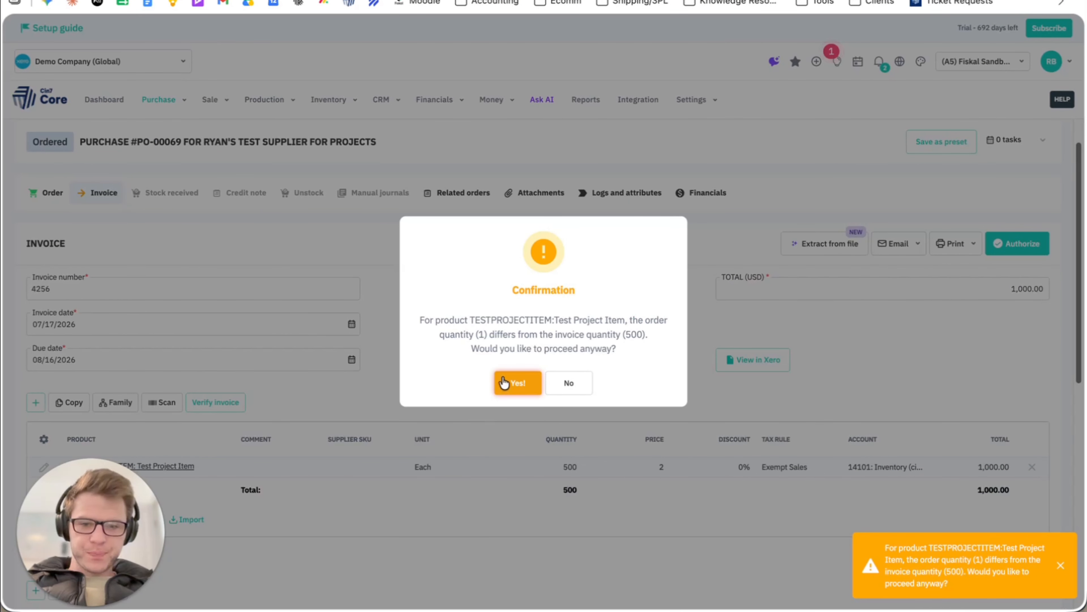
left_click(517, 384)
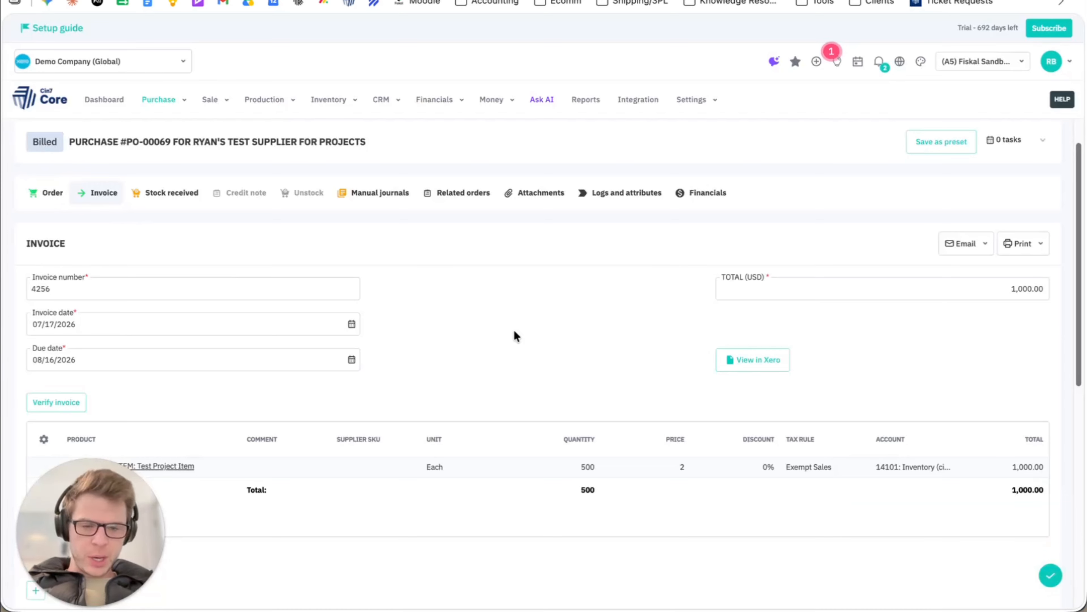
scroll(608, 338, "down", 2)
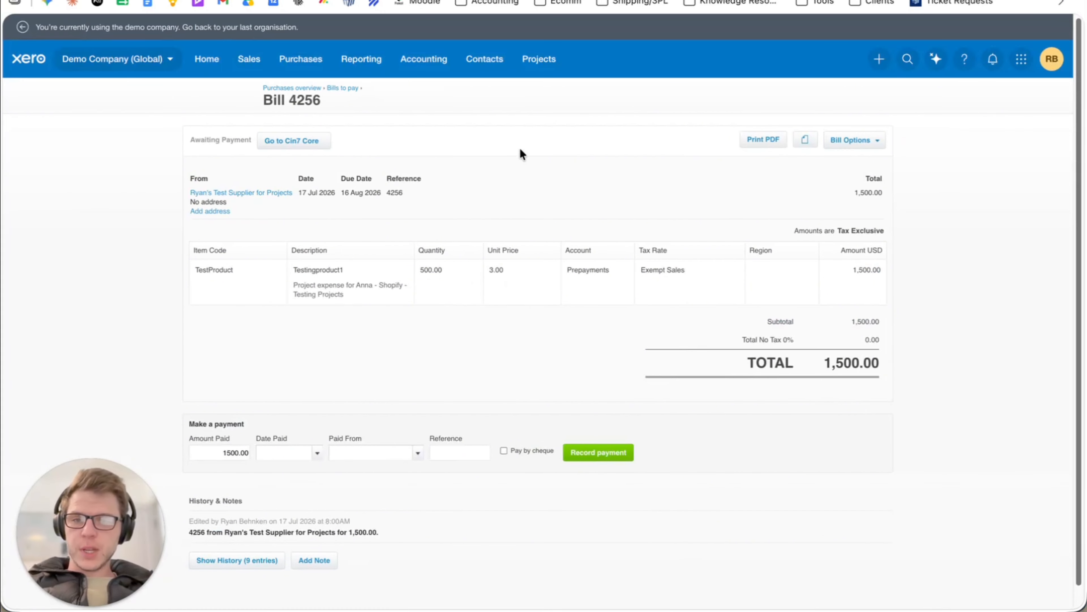
Check the purchase invoice's entry in the Cin7 Core sync log, and reload the matching bill in Xero.
left_click(329, 0)
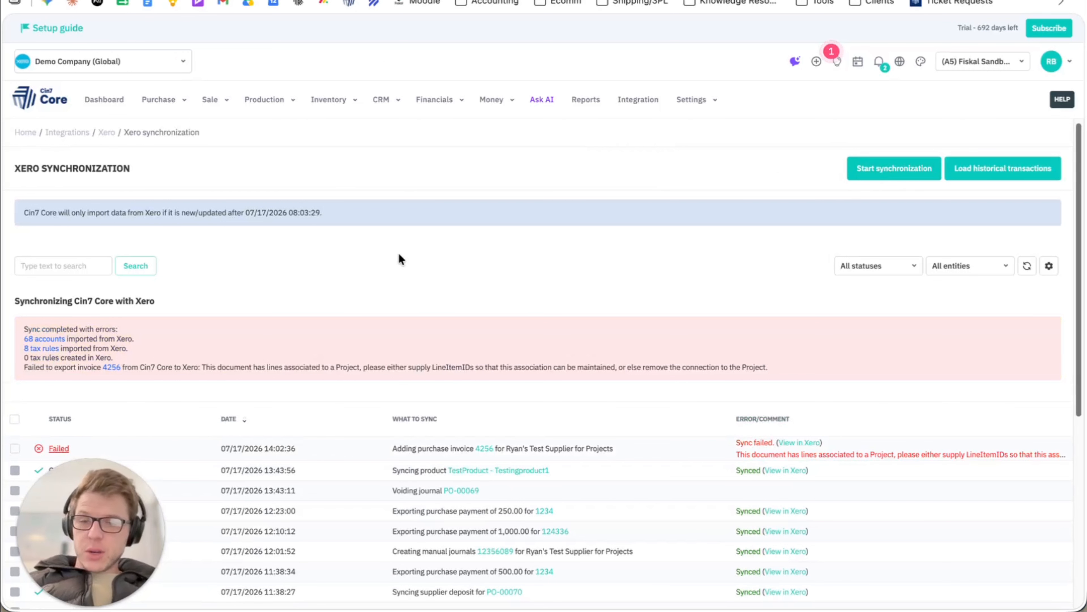
scroll(399, 260, "down", 2)
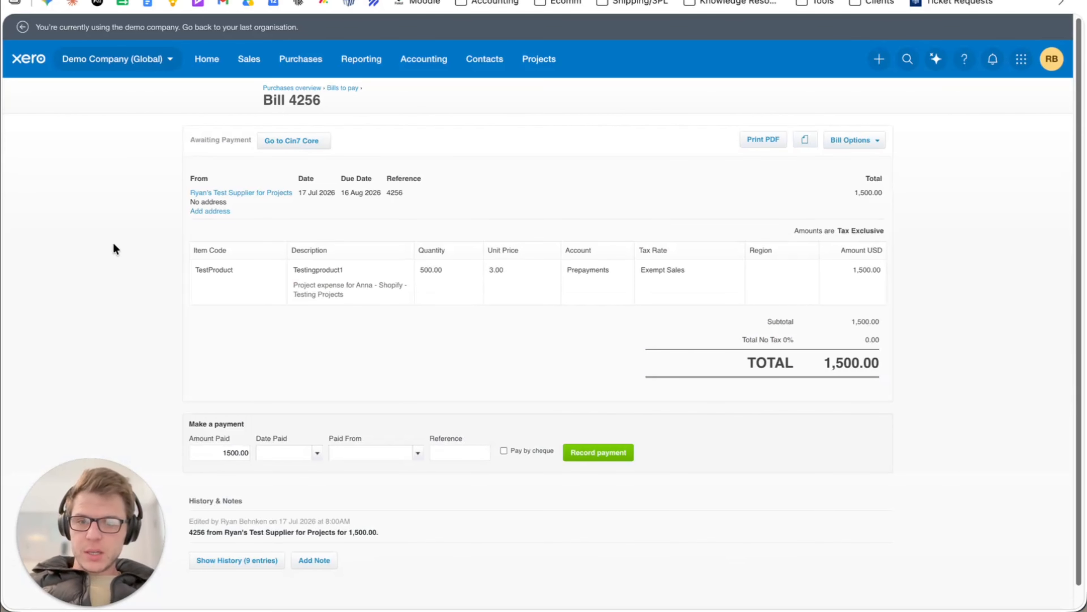
key("super+r")
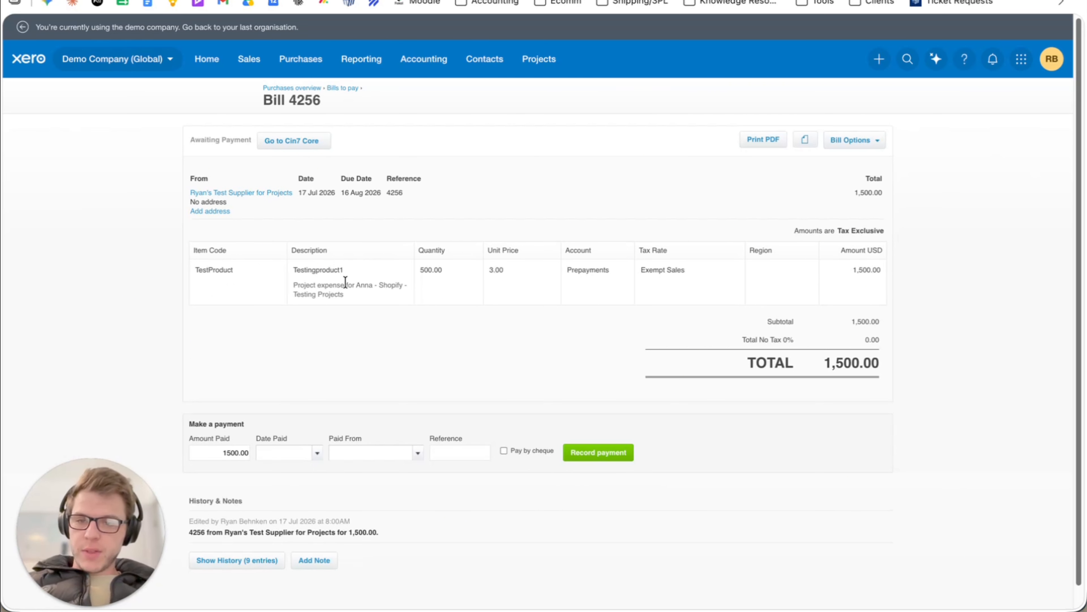
Open the Xero bill for editing and select Testingproduct1 for reassignment to a customer or project.
left_click(854, 146)
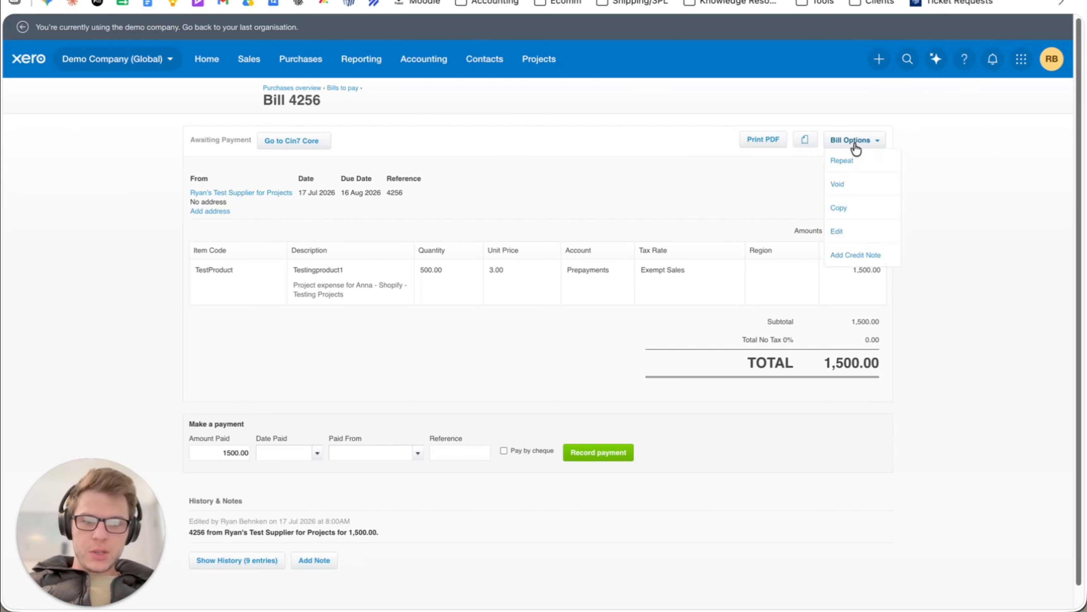
left_click(839, 231)
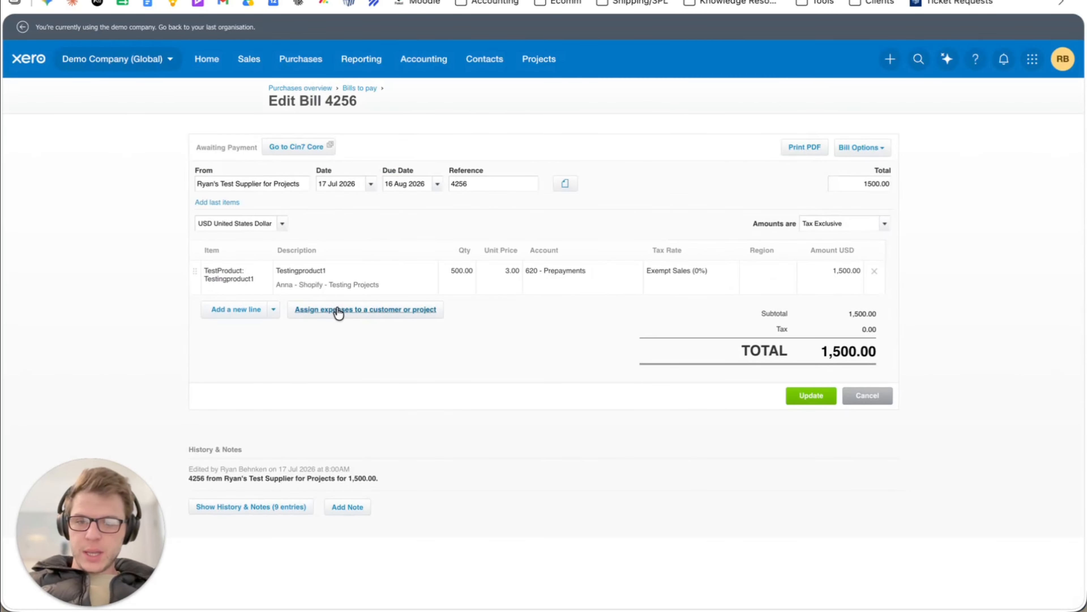
left_click(339, 310)
left_click(389, 322)
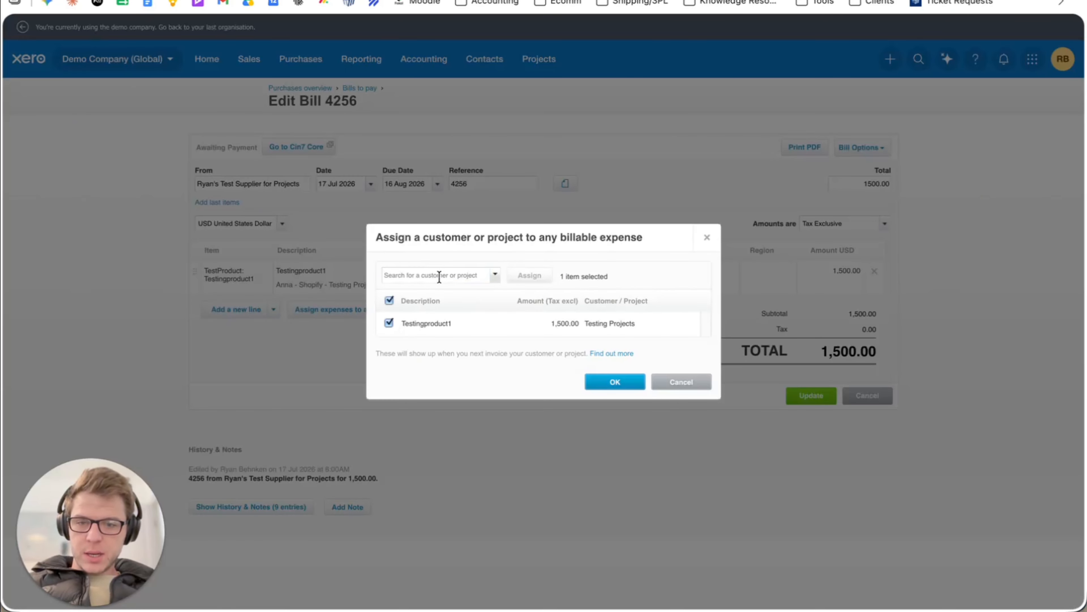
Search and browse the available customers and projects for an alternative assignment for the selected expense.
left_click(439, 276)
type("dec")
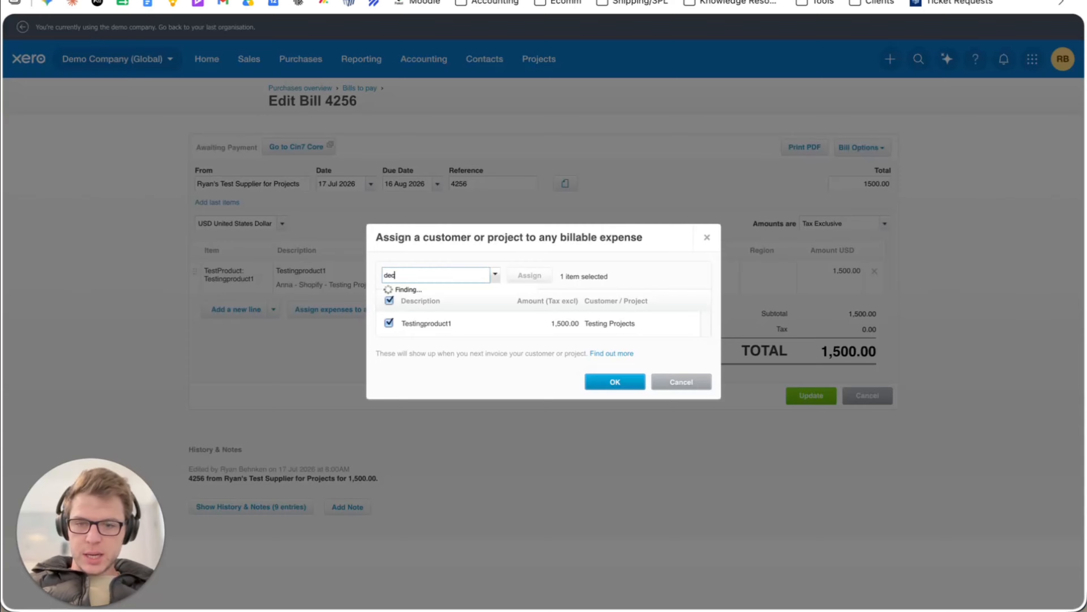
key("BackSpace")
key("BackSpace")
key("BackSpace")
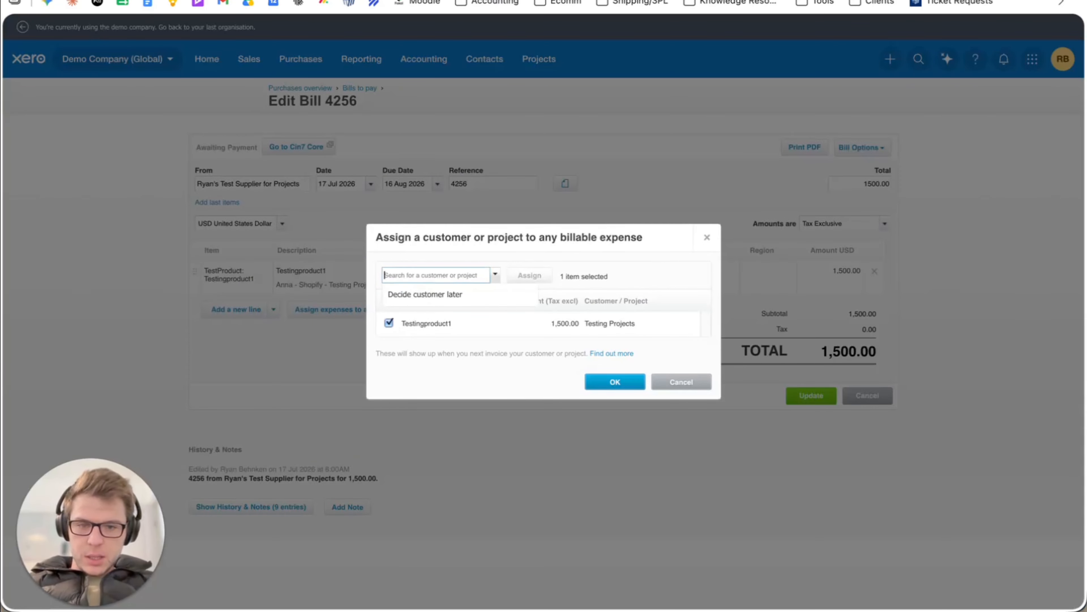
type("tes")
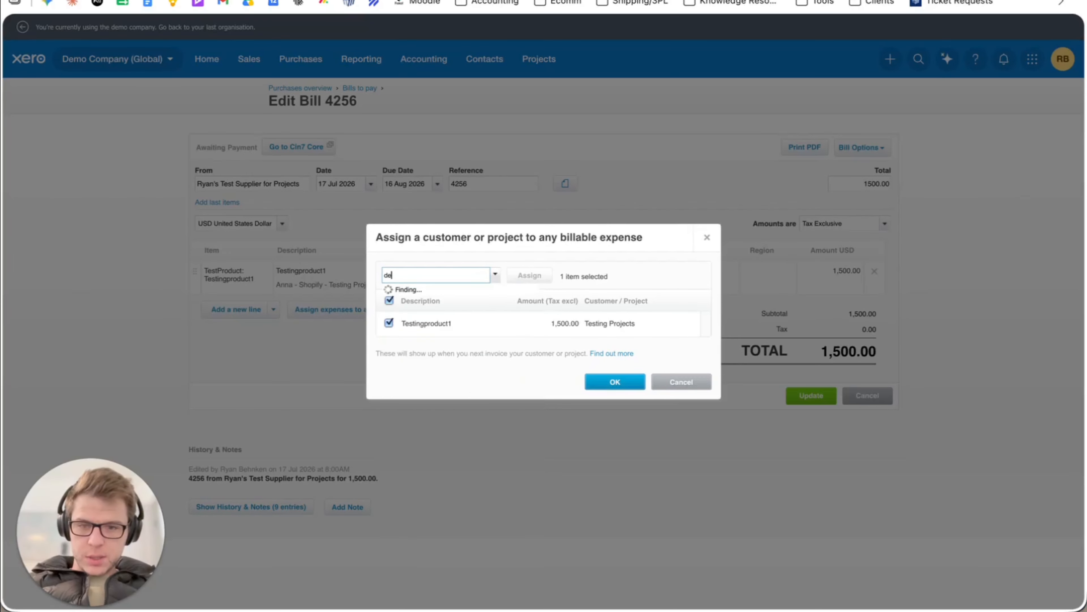
key("BackSpace")
key("BackSpace")
key("BackSpace")
scroll(514, 445, "down", 4)
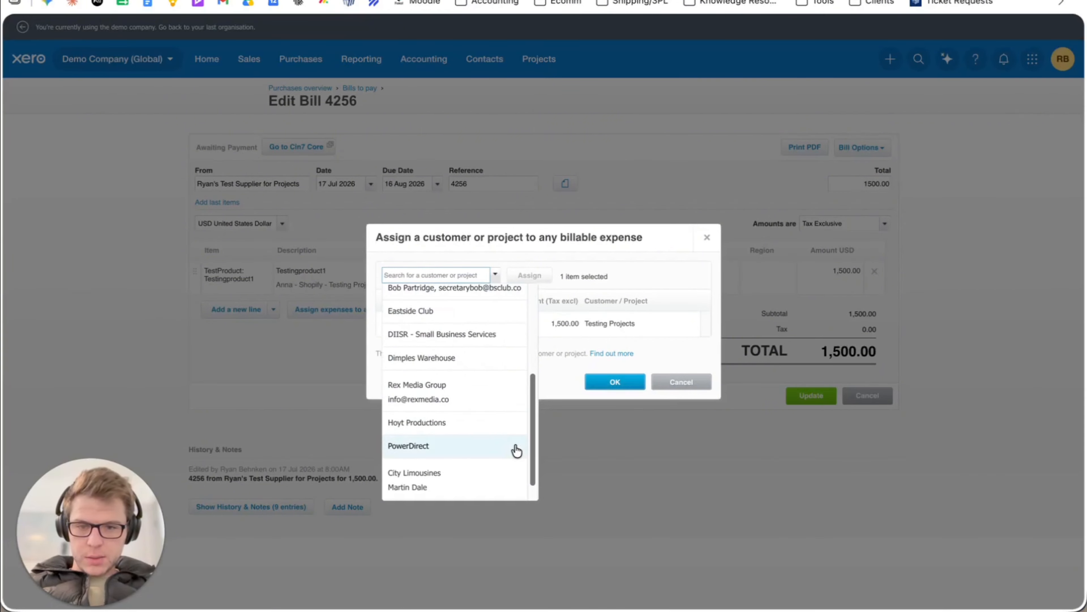
scroll(484, 436, "down", 2)
scroll(484, 436, "up", 5)
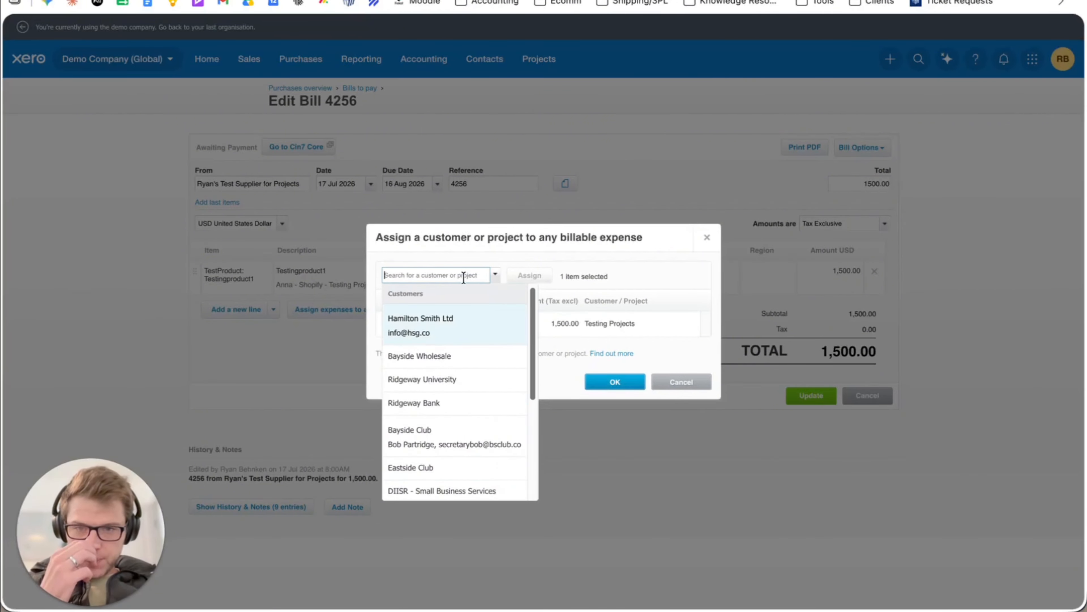
left_click(495, 276)
left_click(496, 279)
left_click(496, 279)
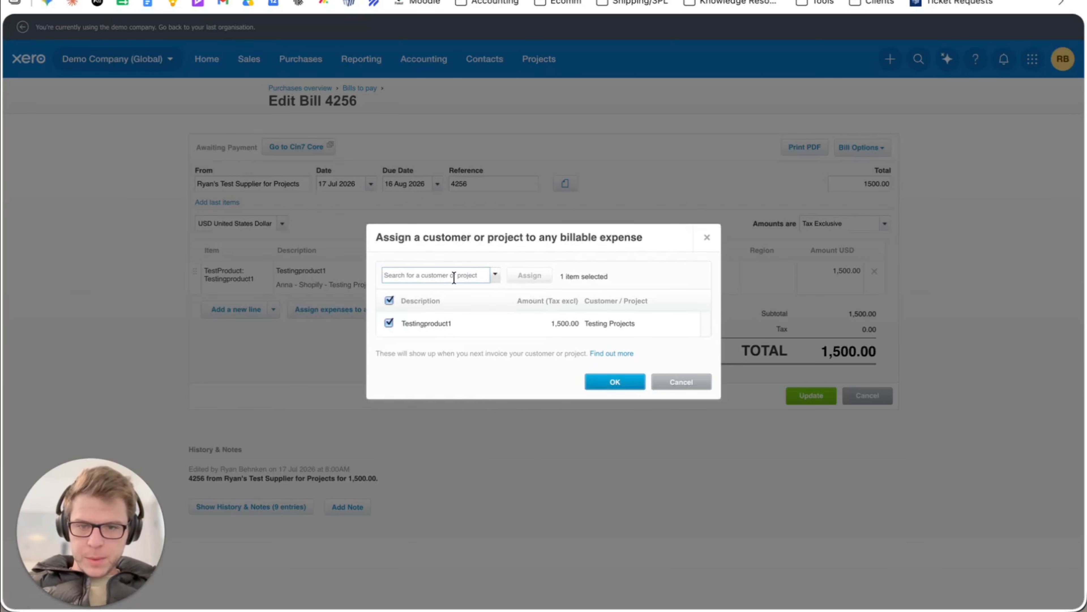
type("c")
left_click(435, 308)
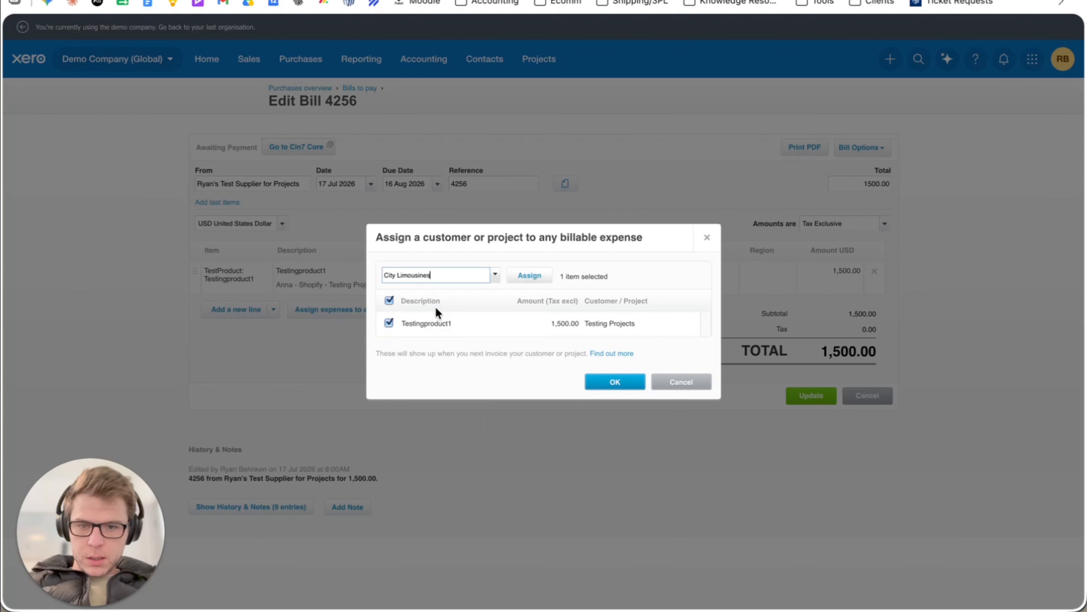
key("alt+shift+Left")
key("alt+shift+Left")
key("BackSpace")
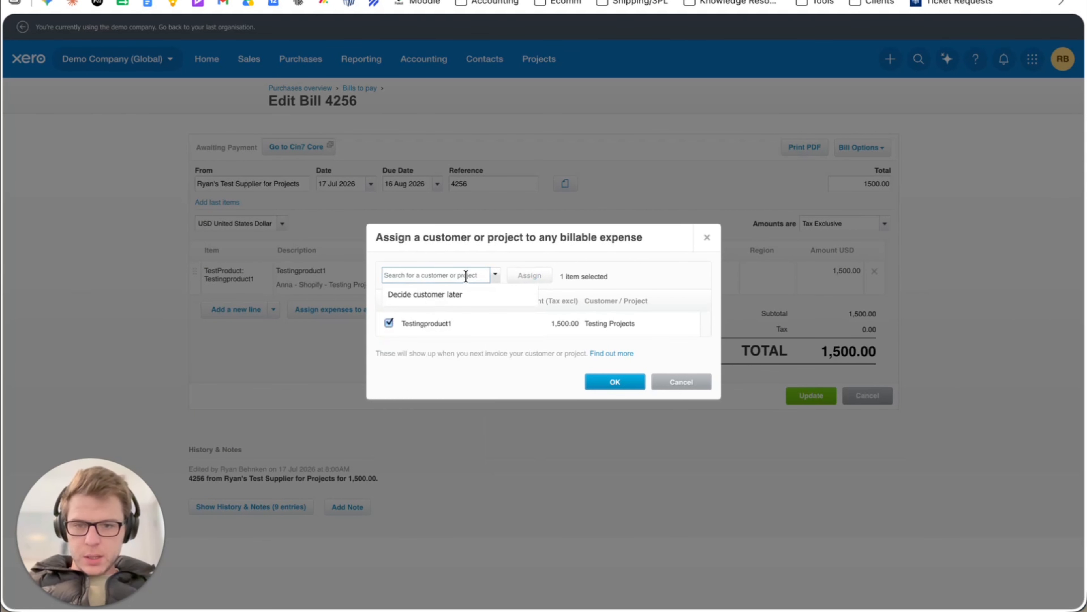
Replace Testingproduct1's project assignment with "Decide customer later", accept the assignment, and update the Xero bill.
left_click(454, 288)
left_click(638, 324)
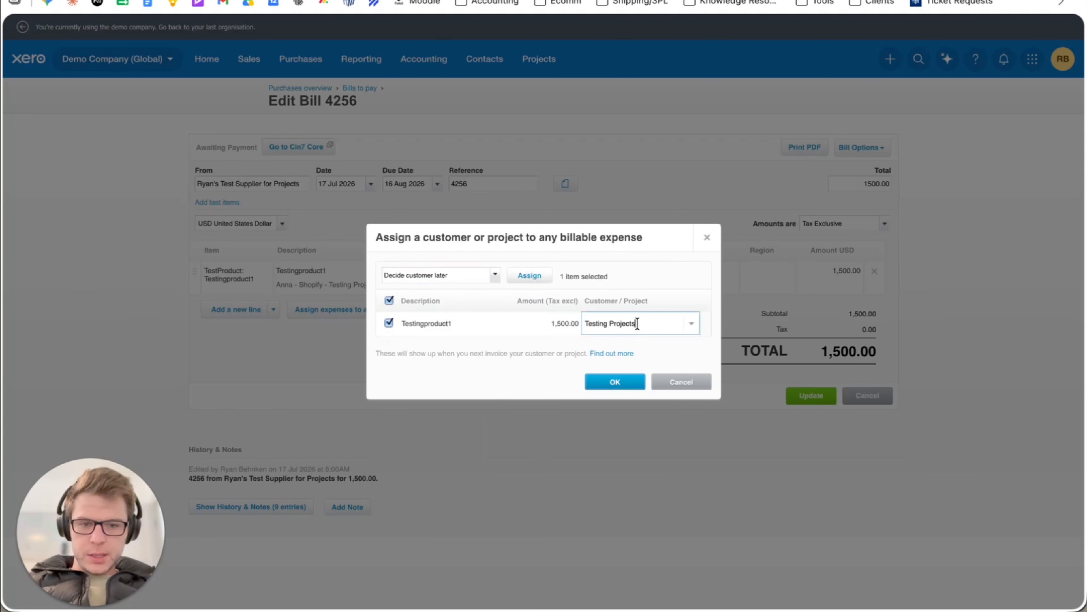
type("decide")
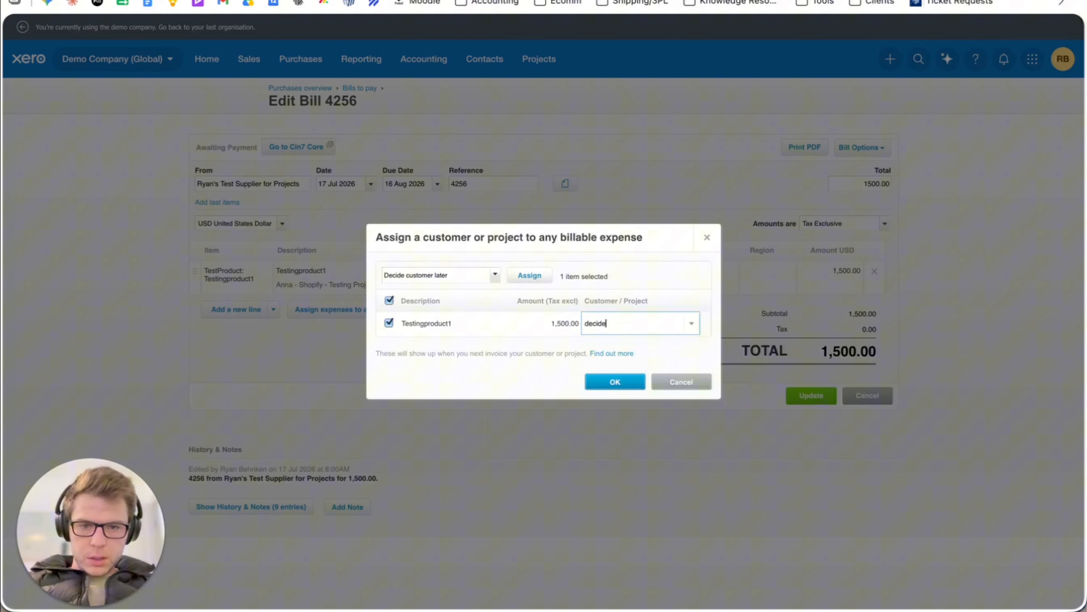
key("alt+BackSpace")
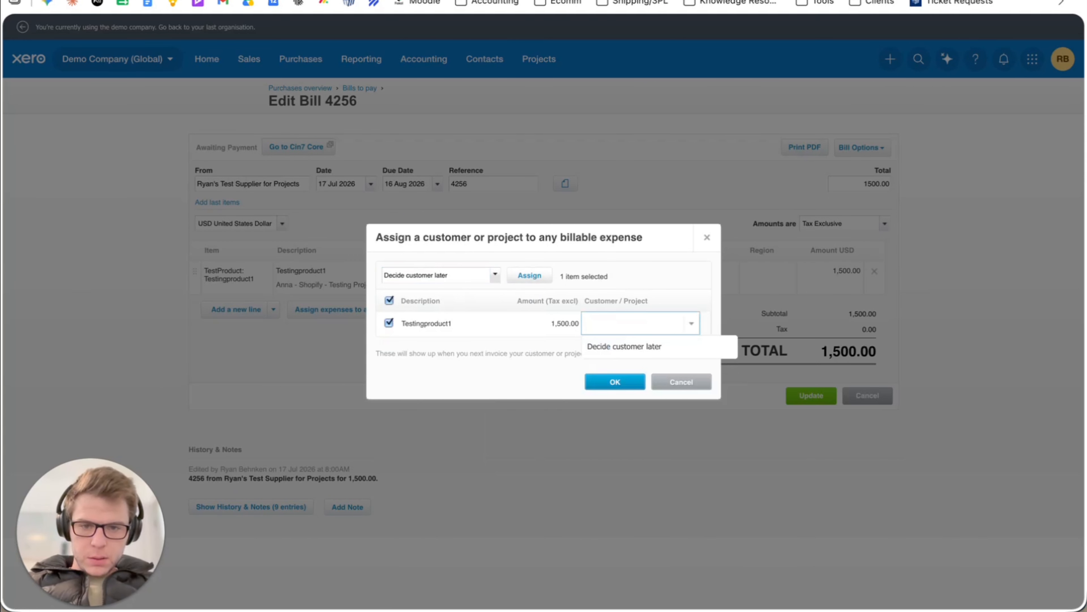
left_click(650, 363)
left_click(655, 332)
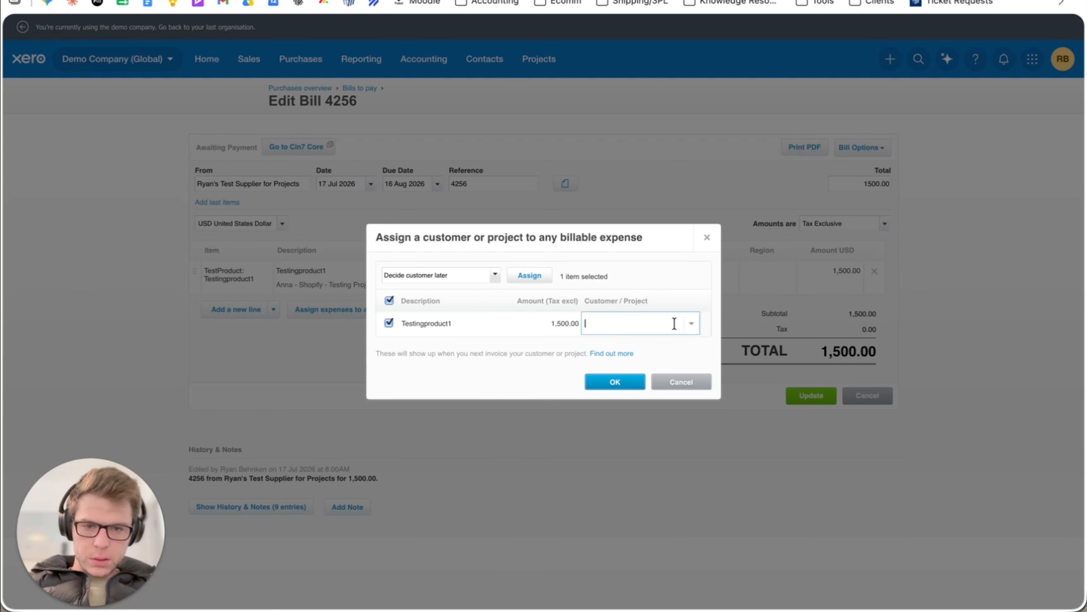
left_click(700, 323)
left_click(698, 324)
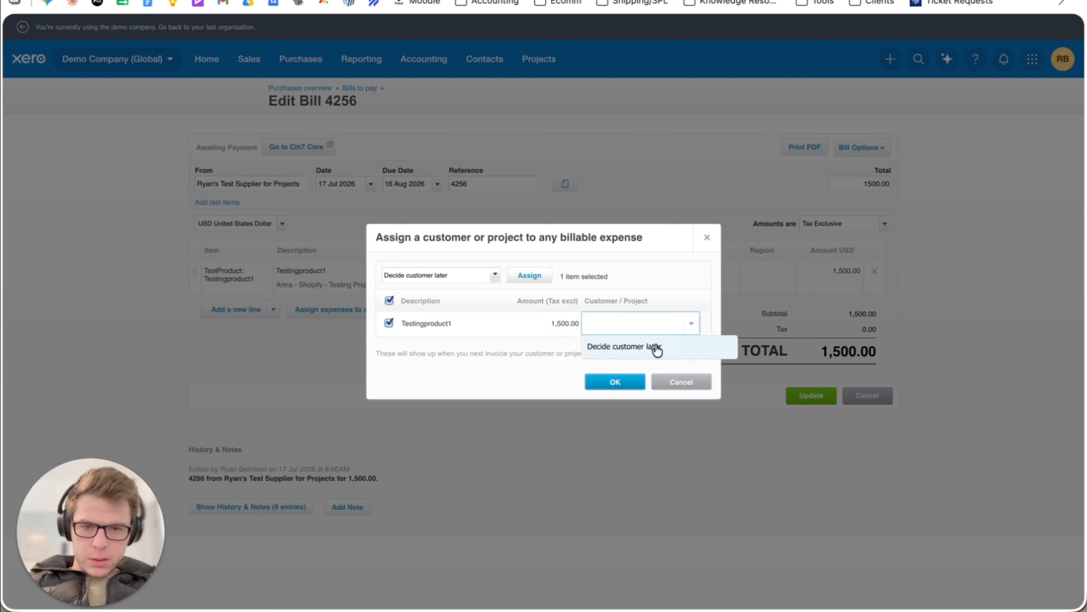
left_click(655, 347)
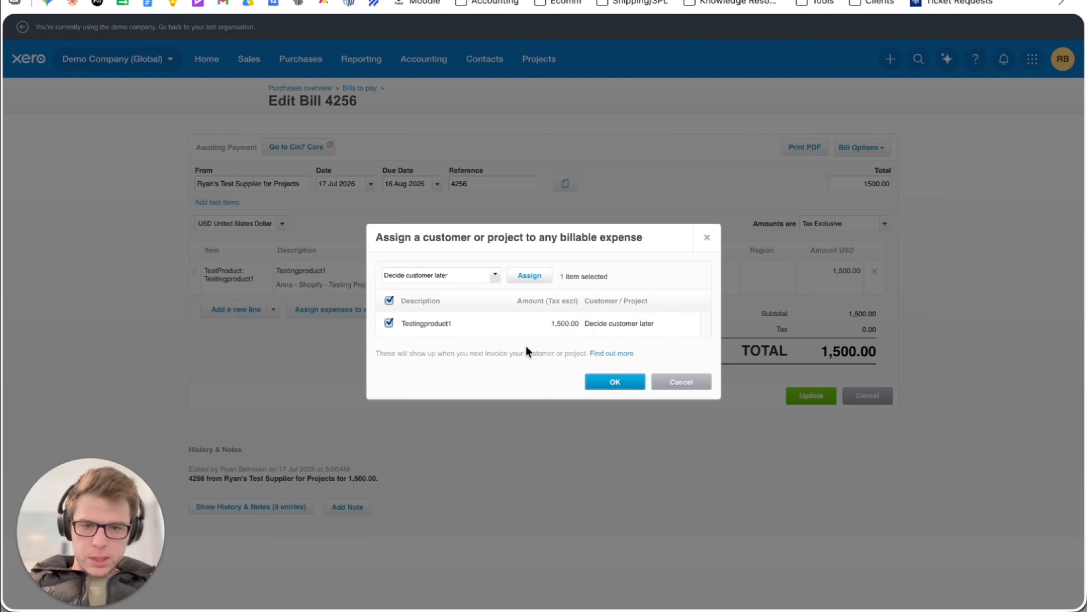
left_click(620, 383)
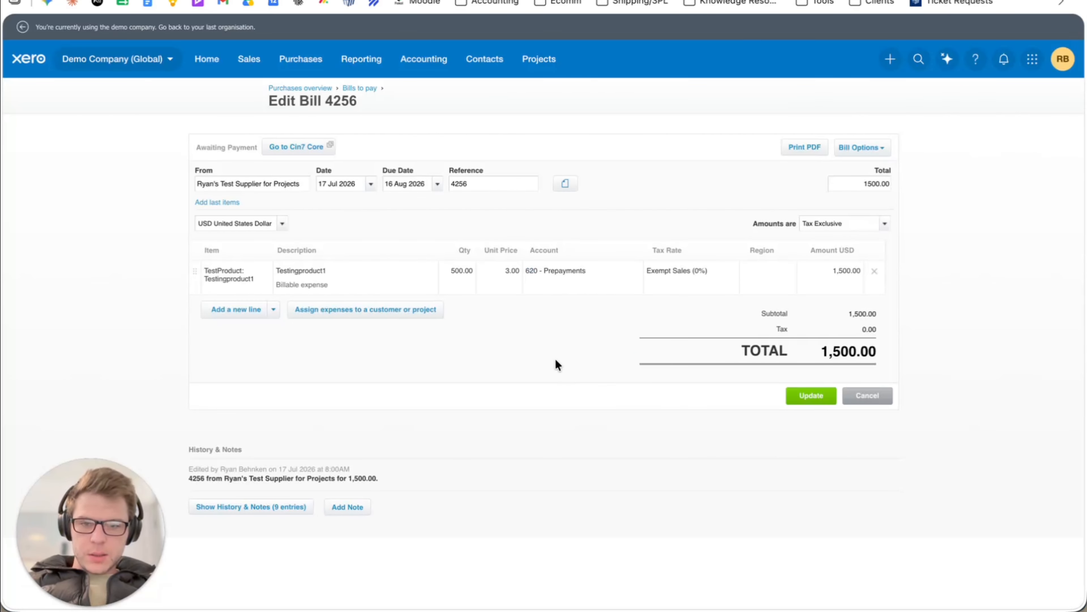
left_click(810, 395)
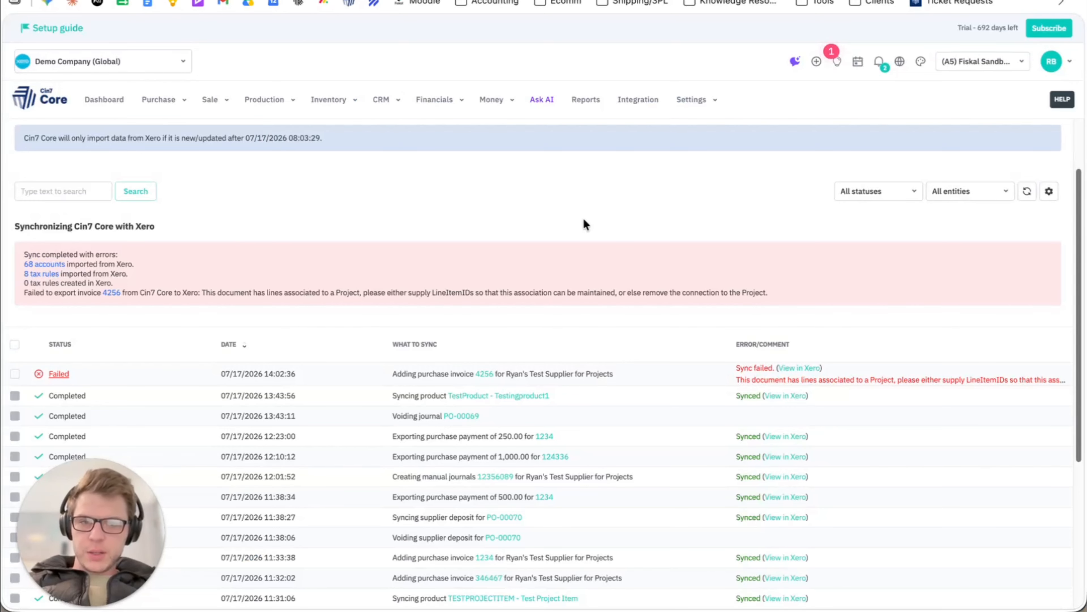
Switch to the Xero synchronization page in Cin7 Core, run the synchronization again, and check the purchase invoice's log entry.
scroll(680, 279, "up", 2)
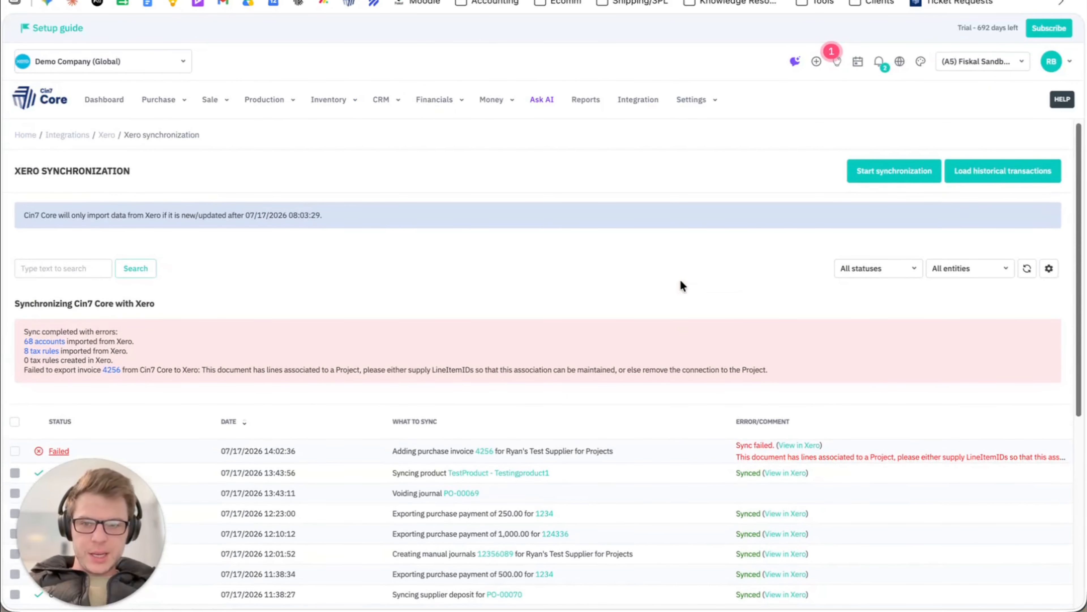
left_click(866, 170)
scroll(475, 272, "down", 2)
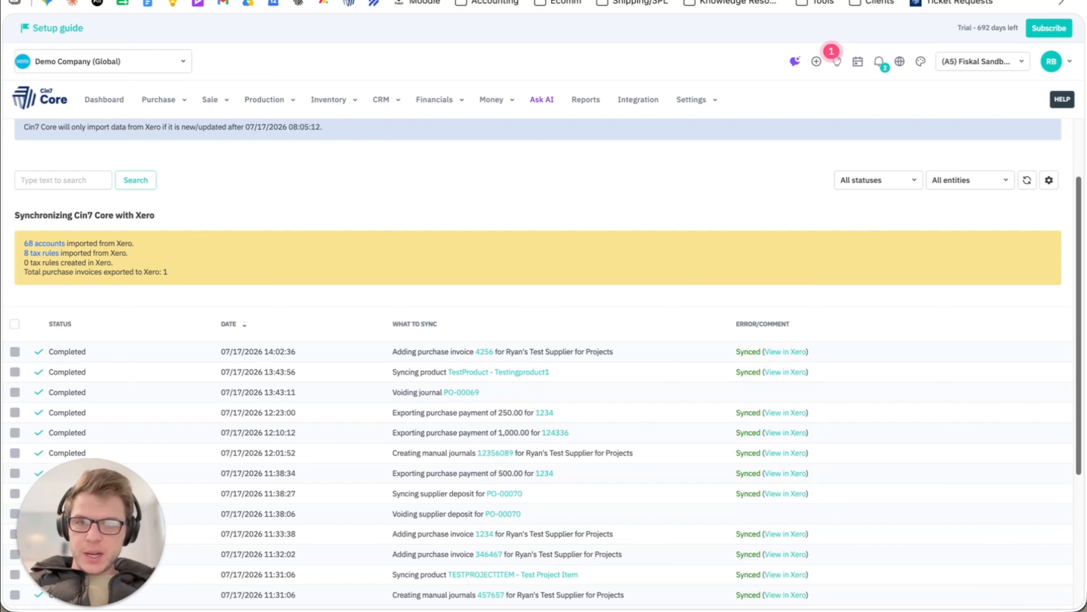
Compare the purchase invoice in Cin7 Core with the reloaded bill in Xero, and return to the synchronization log.
left_click(406, 1)
scroll(550, 255, "down", 2)
left_click(98, 141)
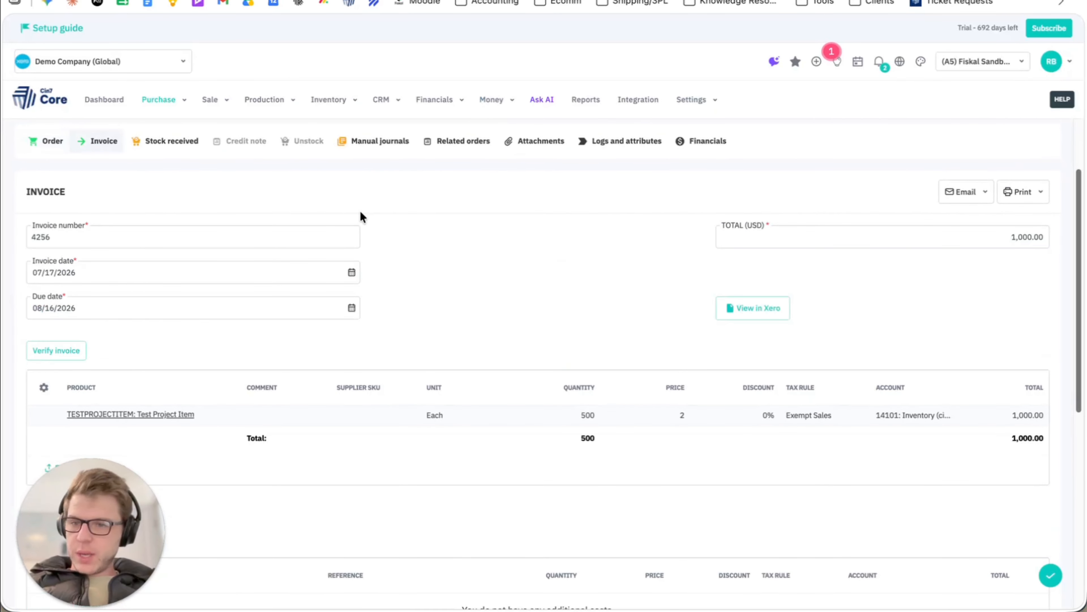
scroll(359, 215, "down", 2)
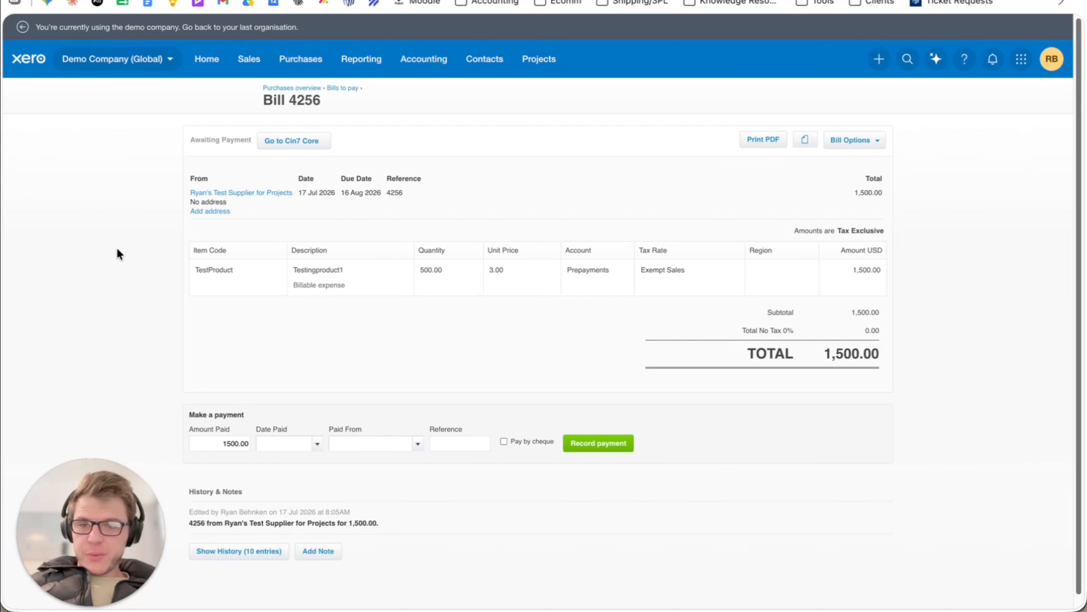
key("super+r")
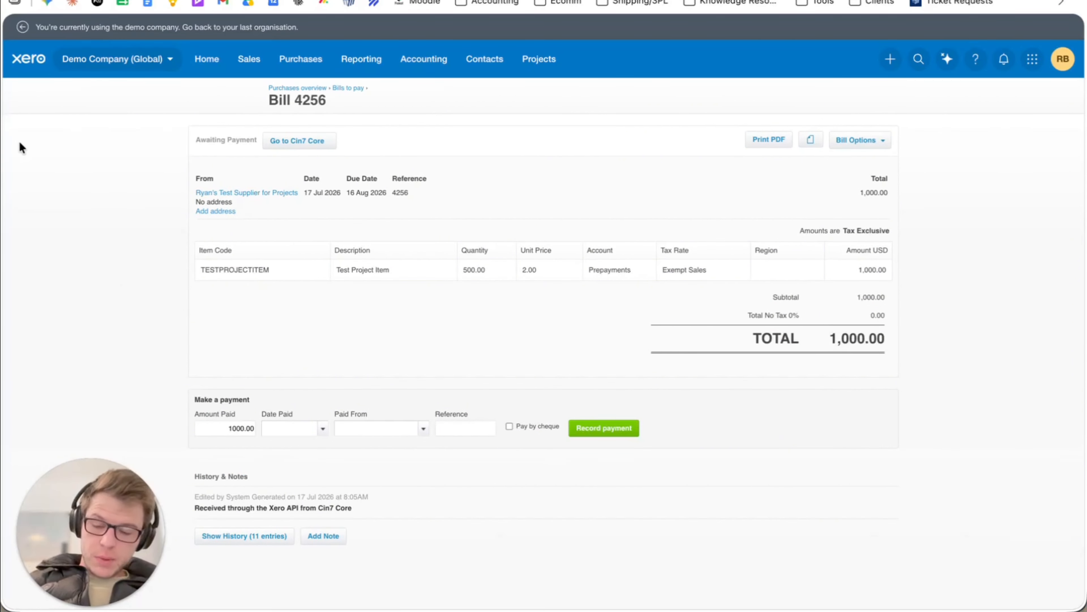
left_click(64, 0)
scroll(245, 373, "up", 6)
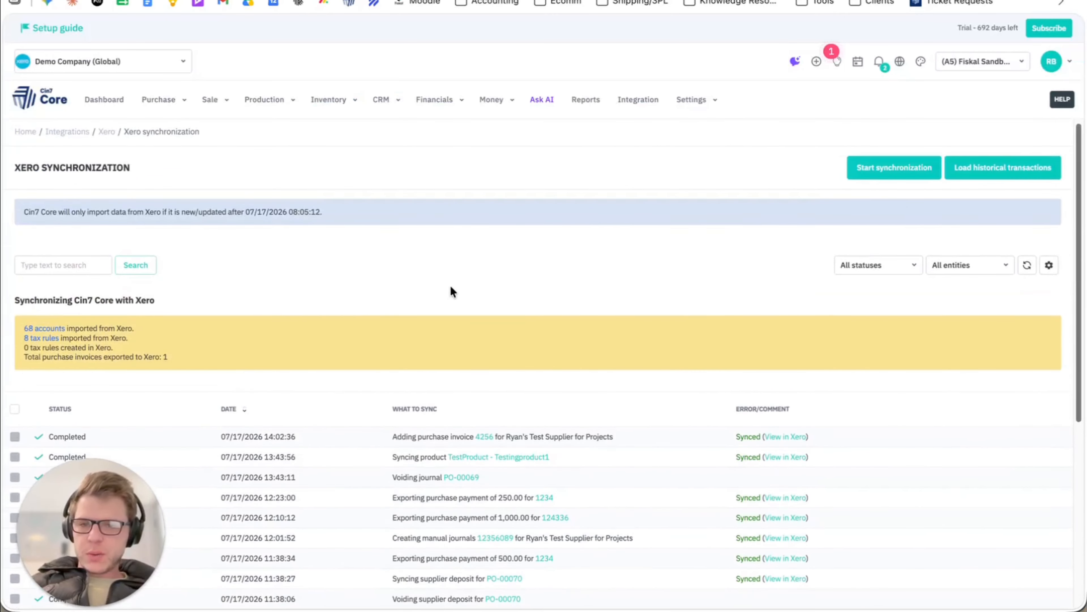